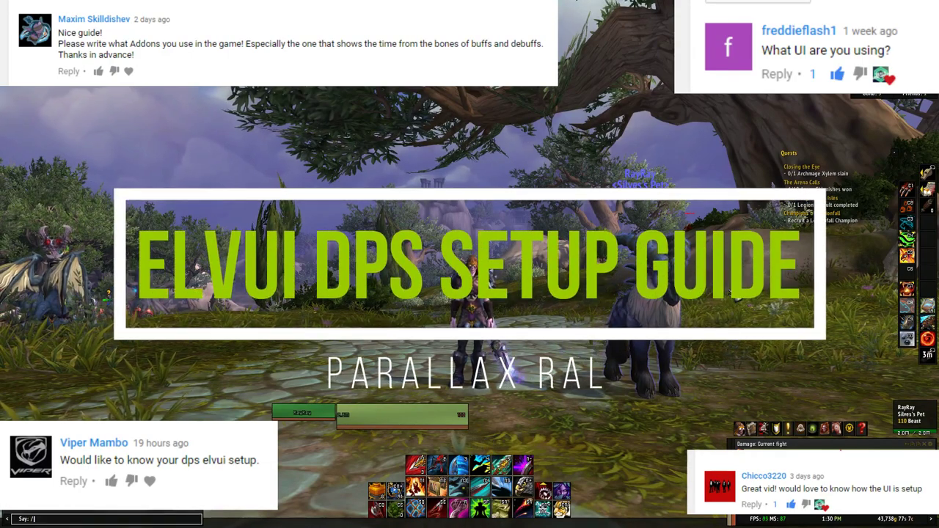
Perform the /wave emote with the hunter character through the chat
type("wave")
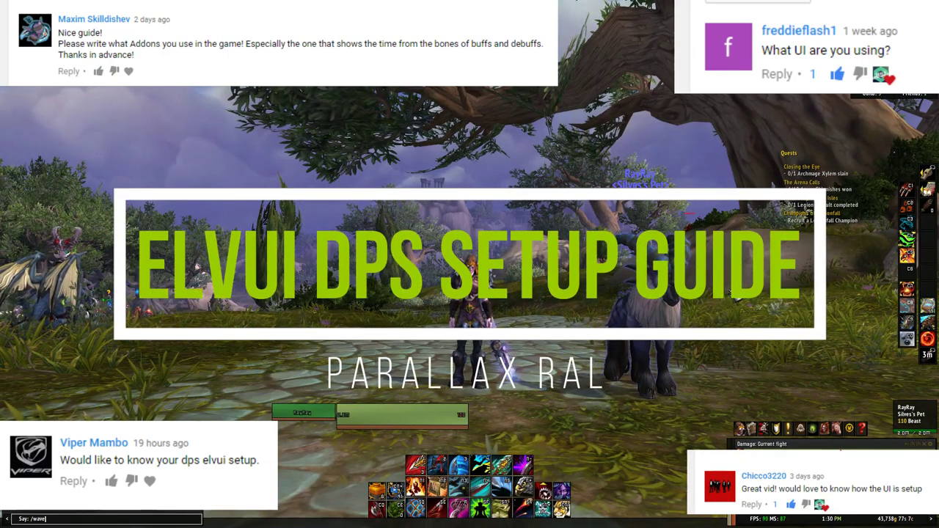
key("Return")
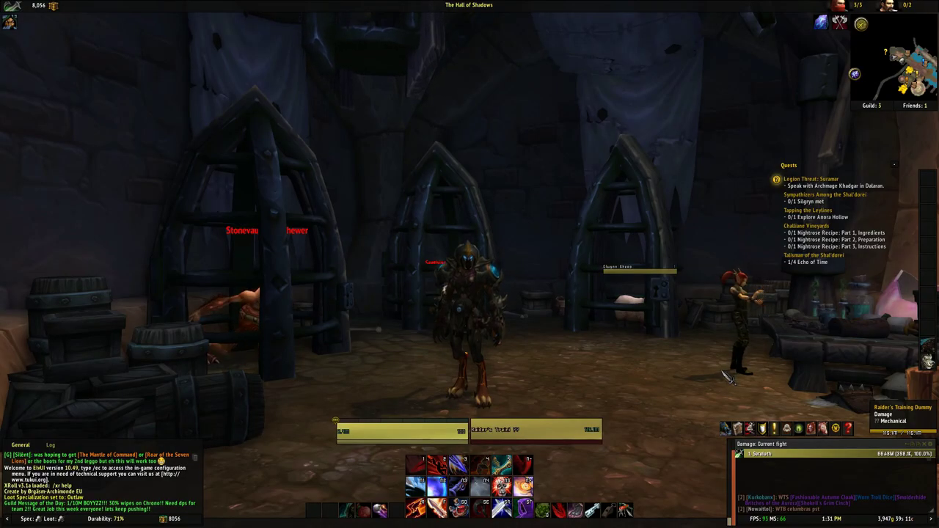
Attack the Raider's Training Dummy with the rogue's abilities, including Marked for Death, and with the shadow priest's spells
key("5")
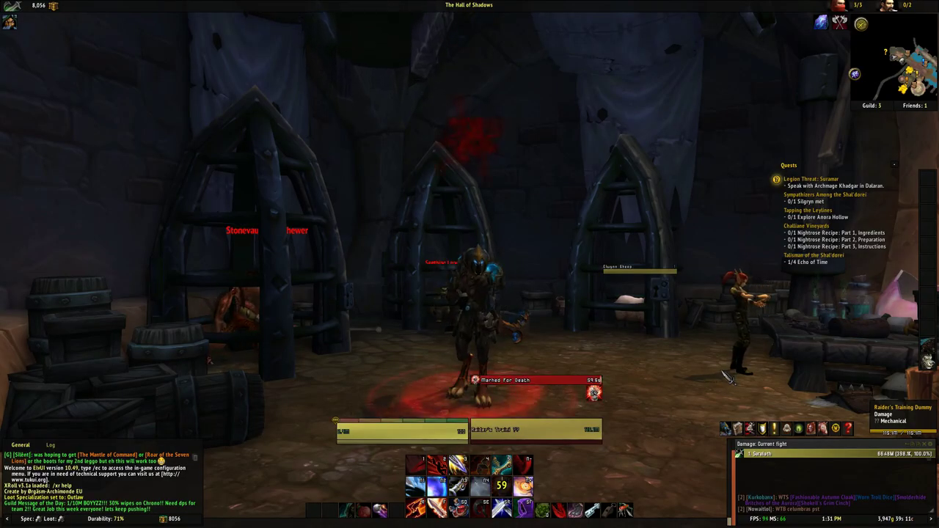
key("1")
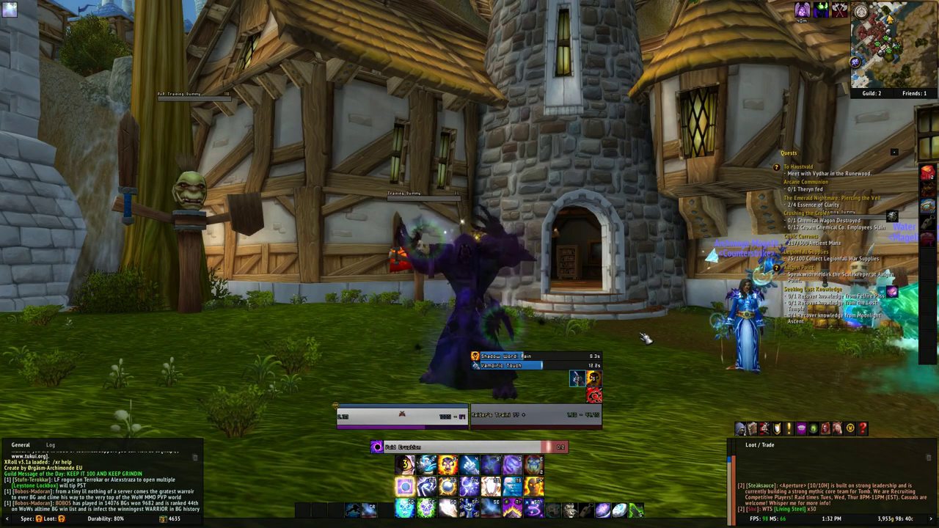
key("5")
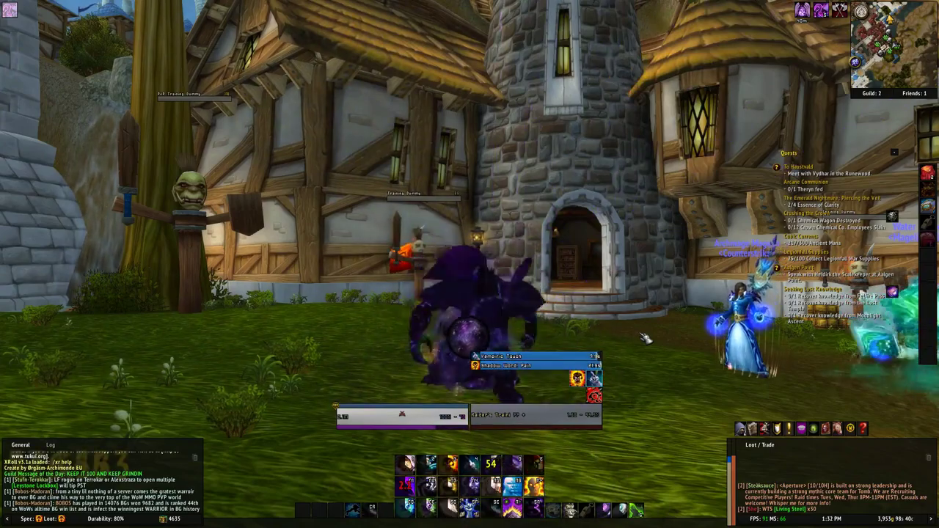
key("1")
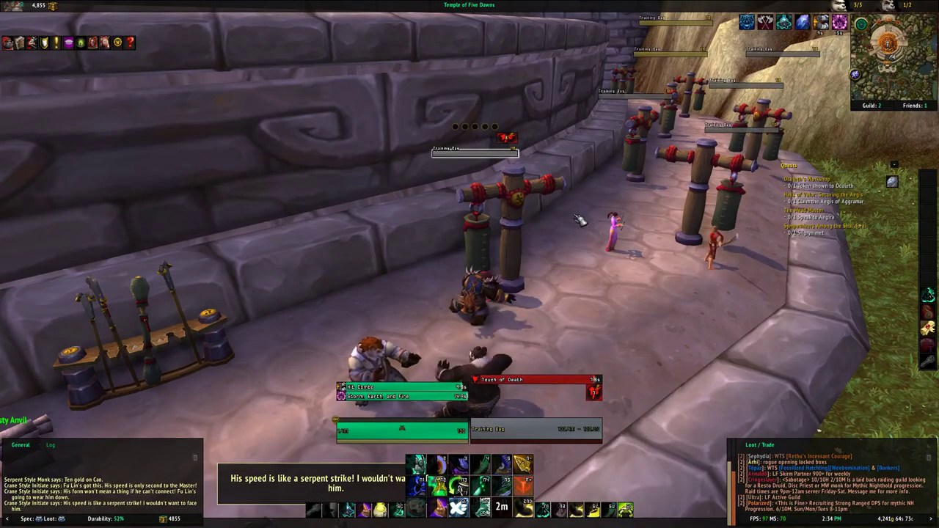
Attack the Training Bag with the monk's ability rotation, including Strike of the Windlord and Fists of Fury
key("2")
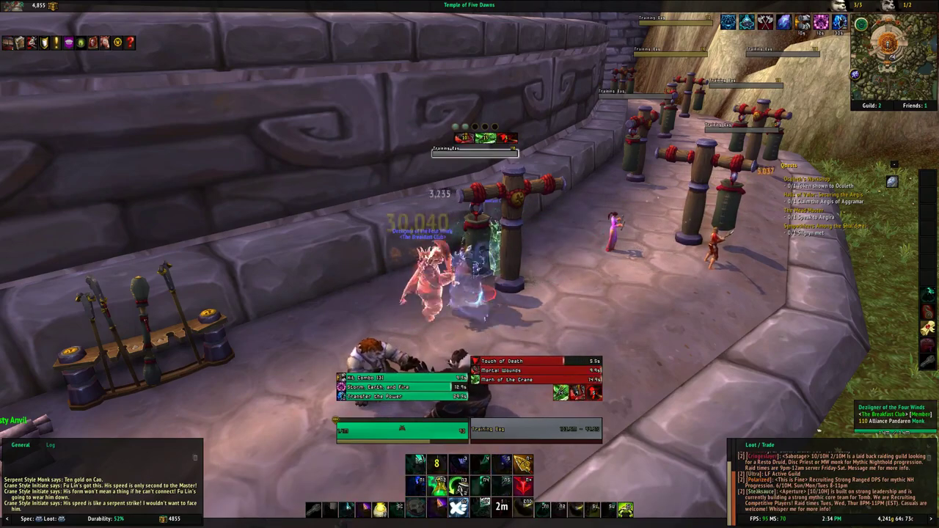
key("3")
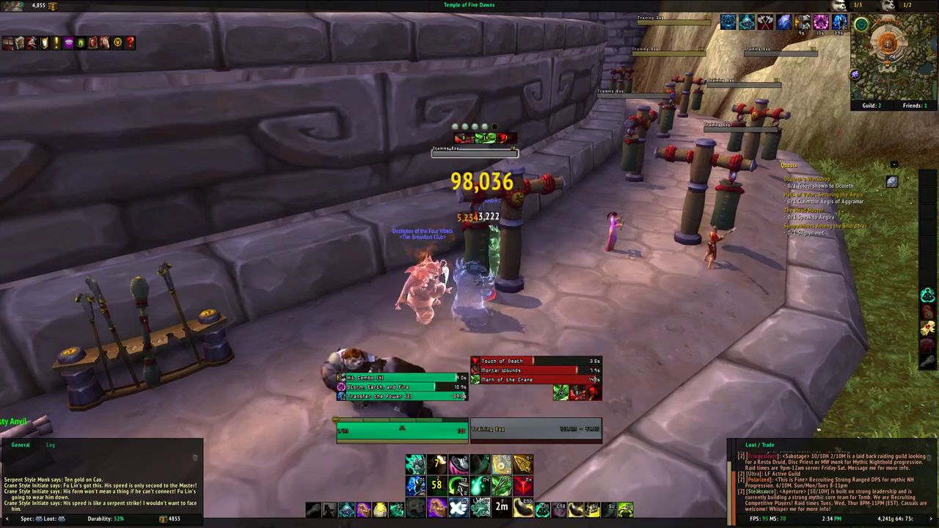
key("5")
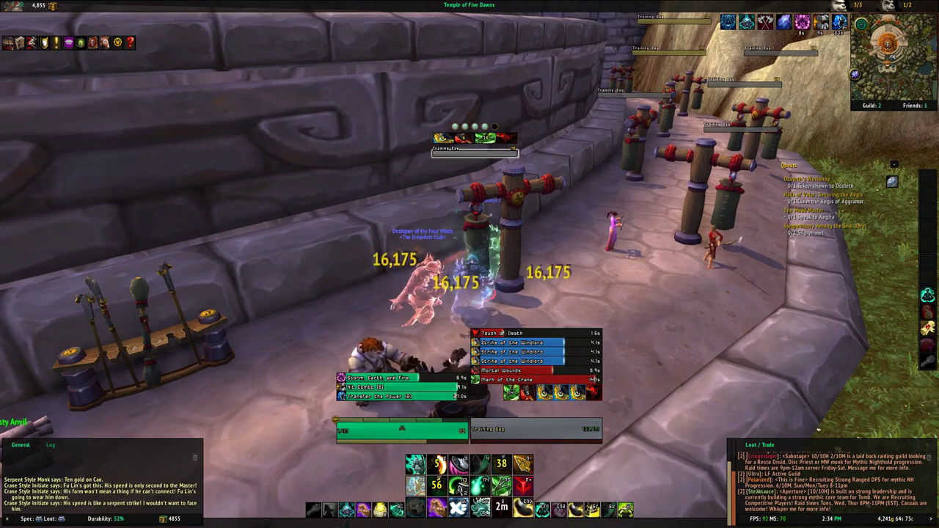
key("e")
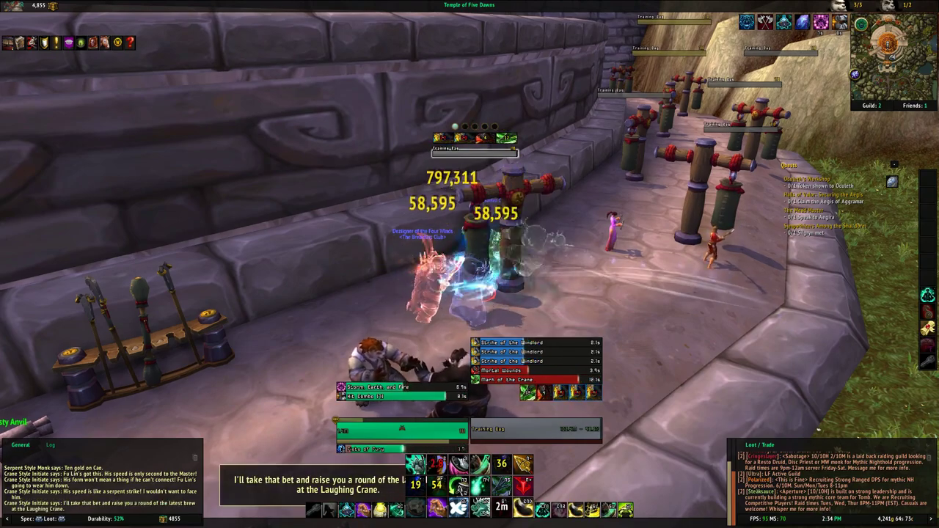
key("4")
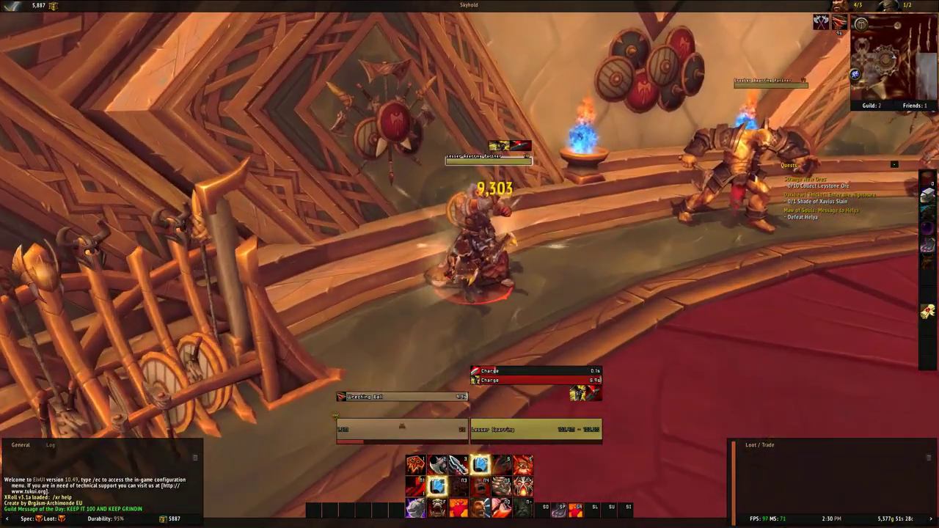
Attack the Lesser Sparring Partner in Skyhold with the warrior's abilities
key("2")
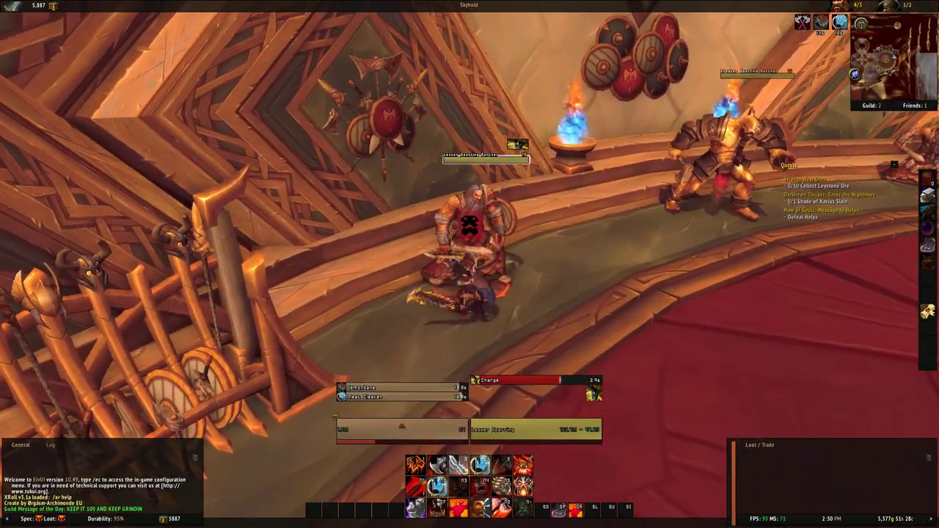
key("1")
key("2")
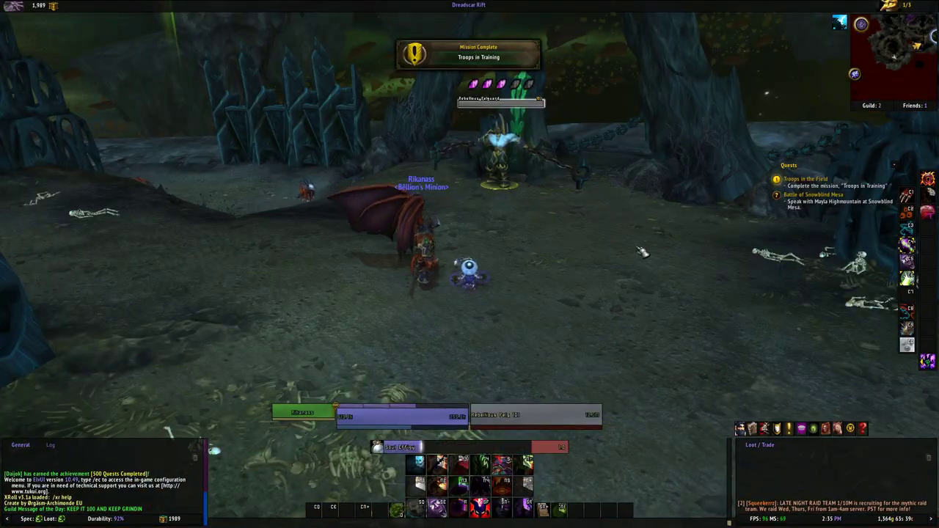
Summon a Soul Effigy with the warlock and cast damage spells, including Siphon Life, on the effigy and the Rebellious Felguard
key("3")
left_click(555, 278)
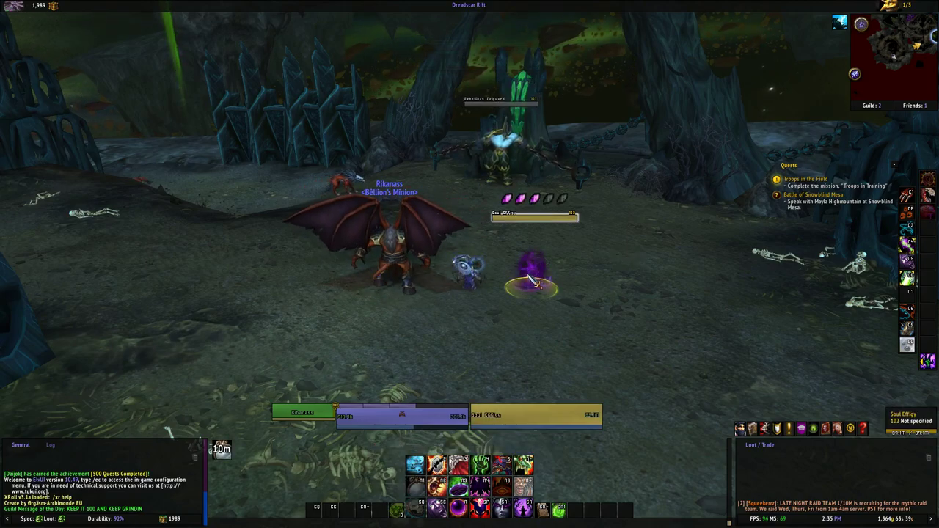
key("4")
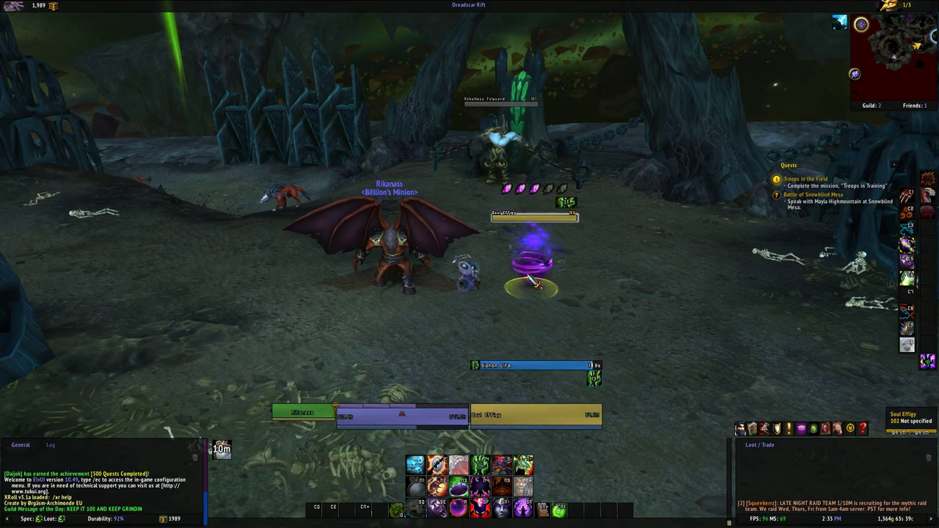
key("2")
left_click(460, 150)
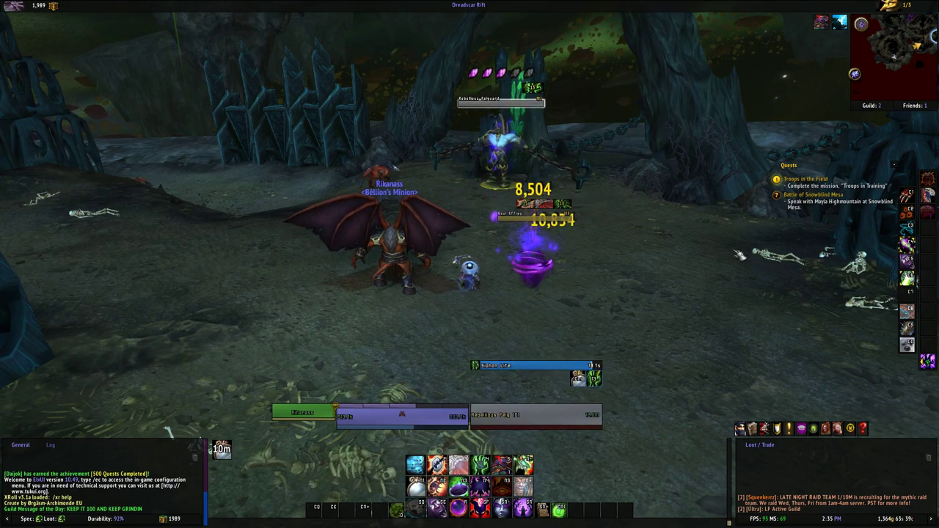
key("4")
key("2")
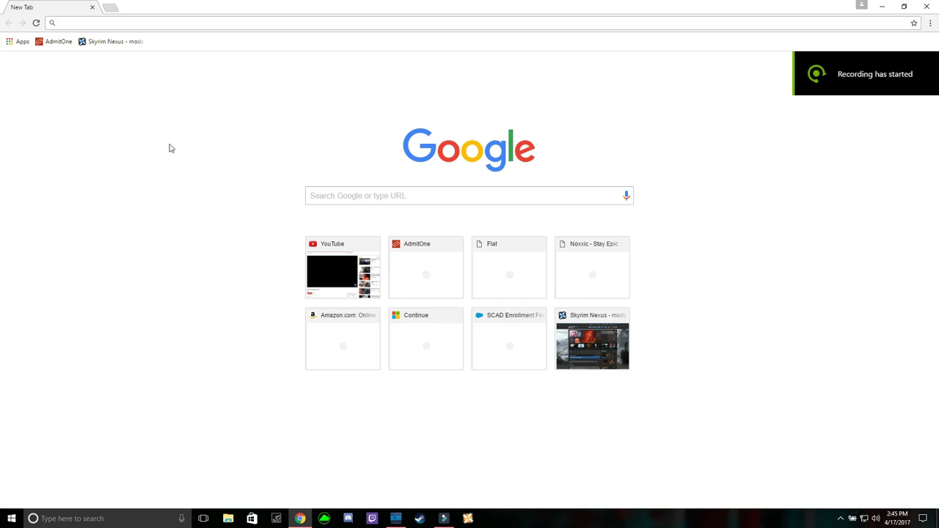
Search the web for elvui in Chrome and download the ElvUI 10.49 zip from the Tukui site
type("elc")
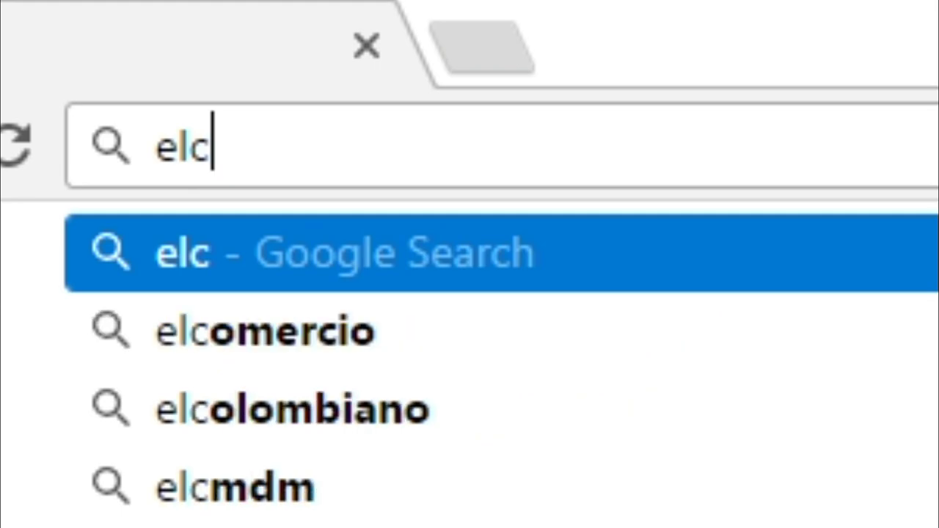
key("BackSpace")
type("vi")
key("BackSpace")
key("BackSpace")
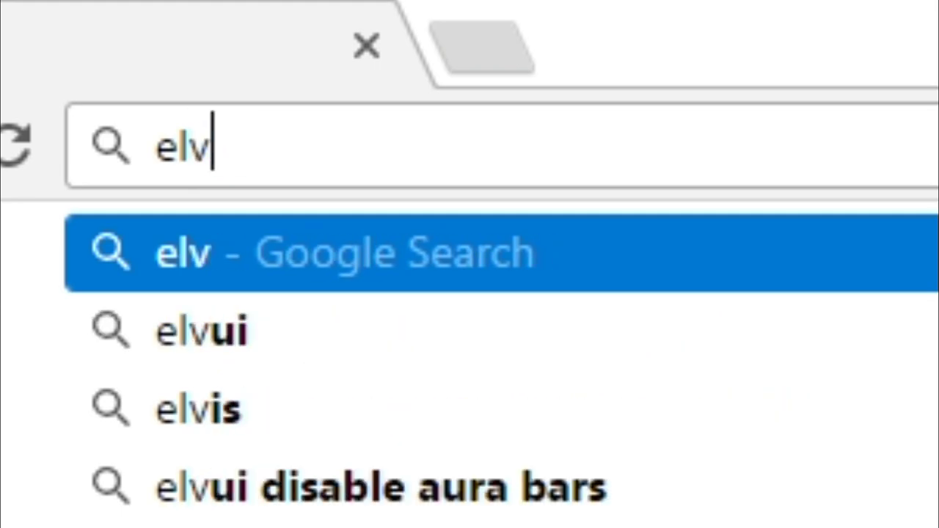
type("ui")
key("Return")
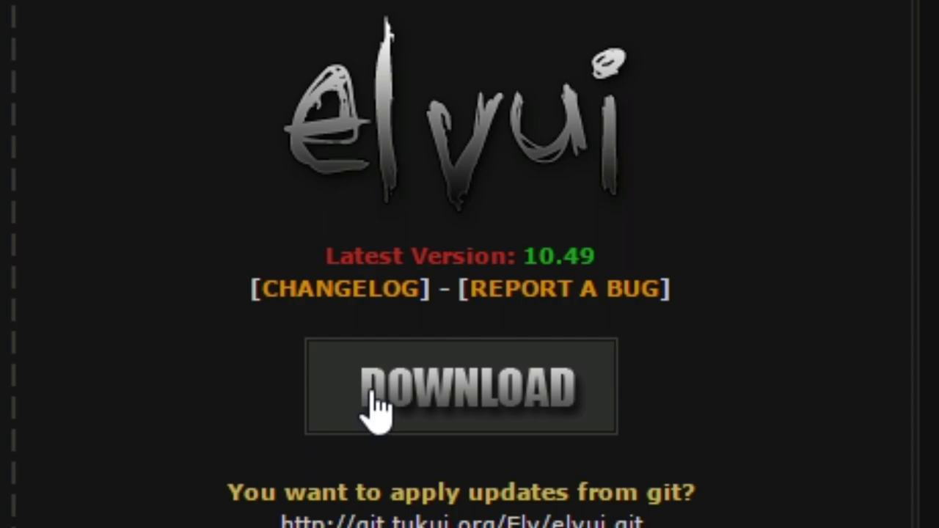
left_click(460, 386)
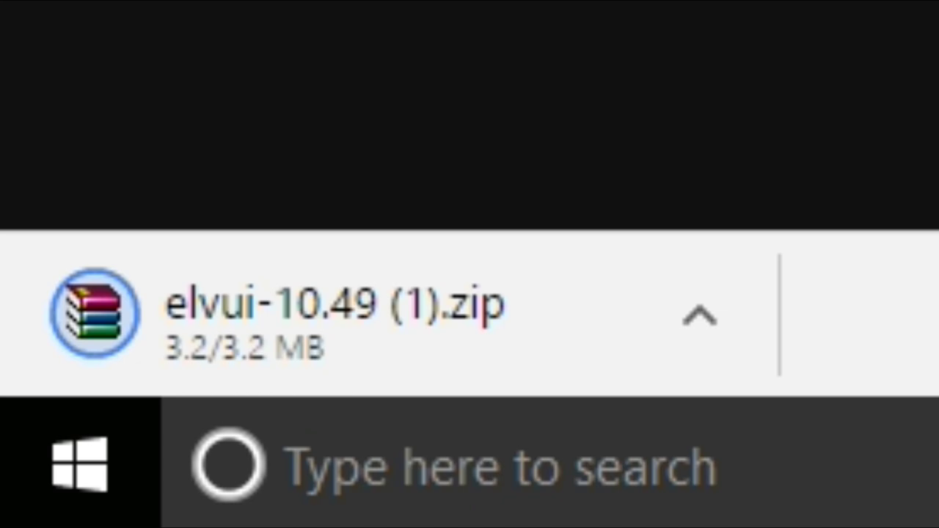
Open the downloaded ElvUI archive in WinRAR and set the extraction destination to C:\Program Files (x86)\World of Warcraft\Interface\AddOns
left_click(299, 332)
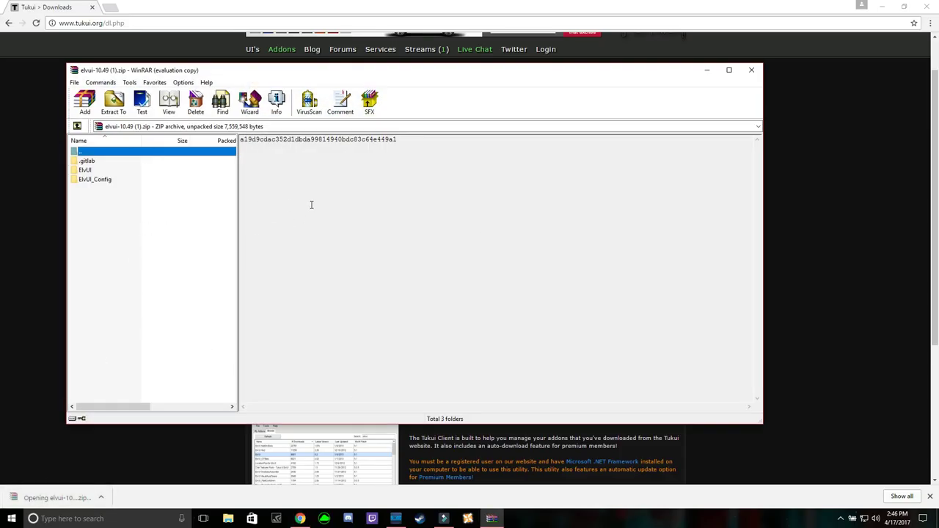
left_click(112, 102)
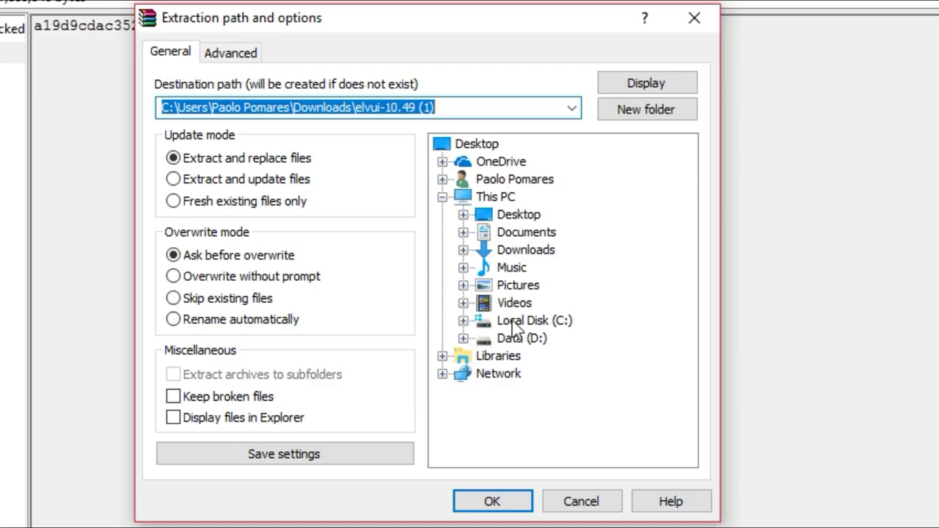
left_click(463, 321)
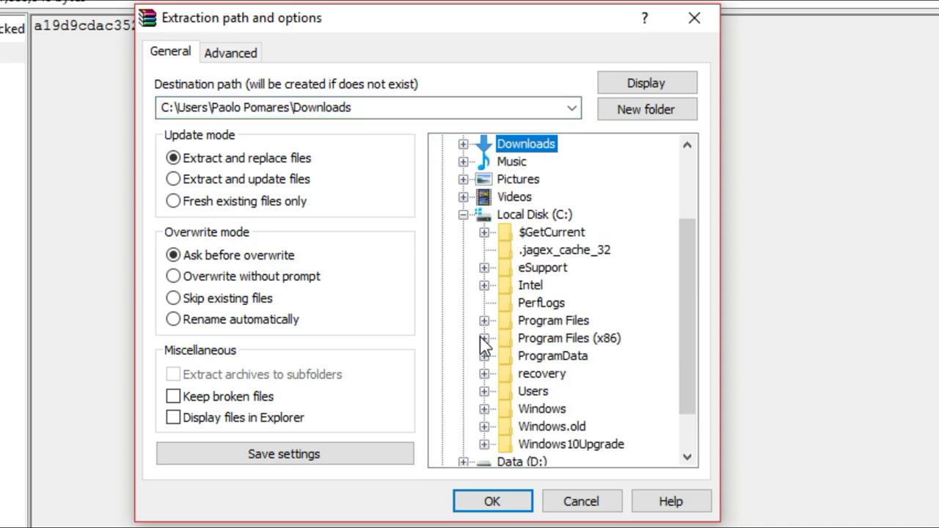
left_click(483, 339)
scroll(506, 345, "down", 7)
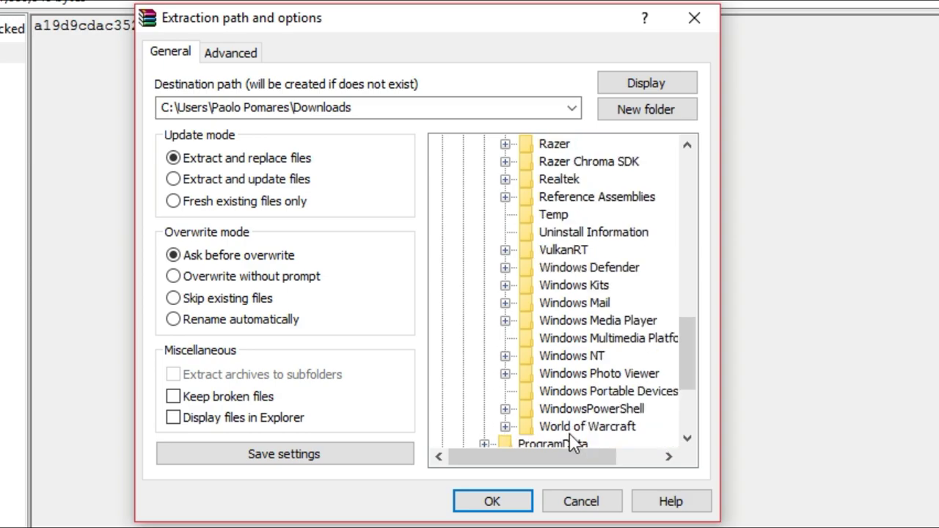
left_click(569, 425)
left_click(505, 426)
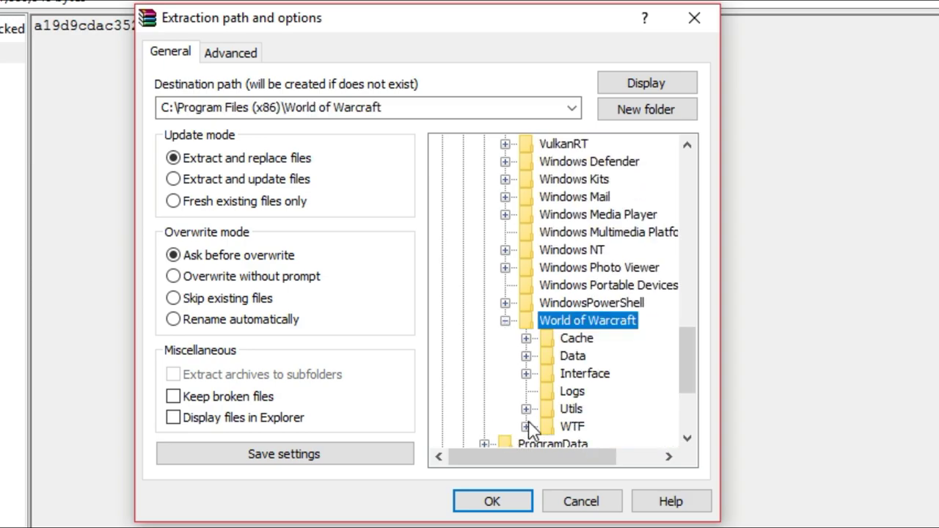
scroll(598, 381, "down", 1)
left_click(526, 321)
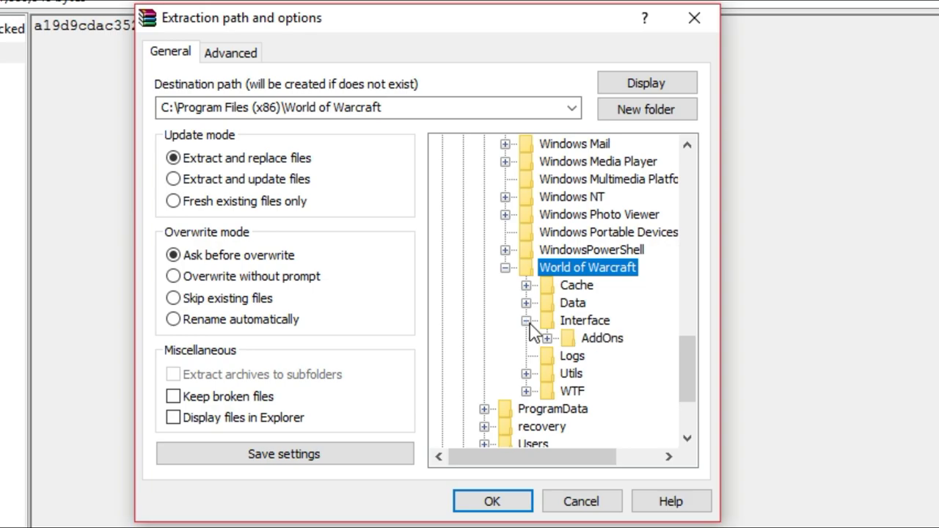
left_click(579, 338)
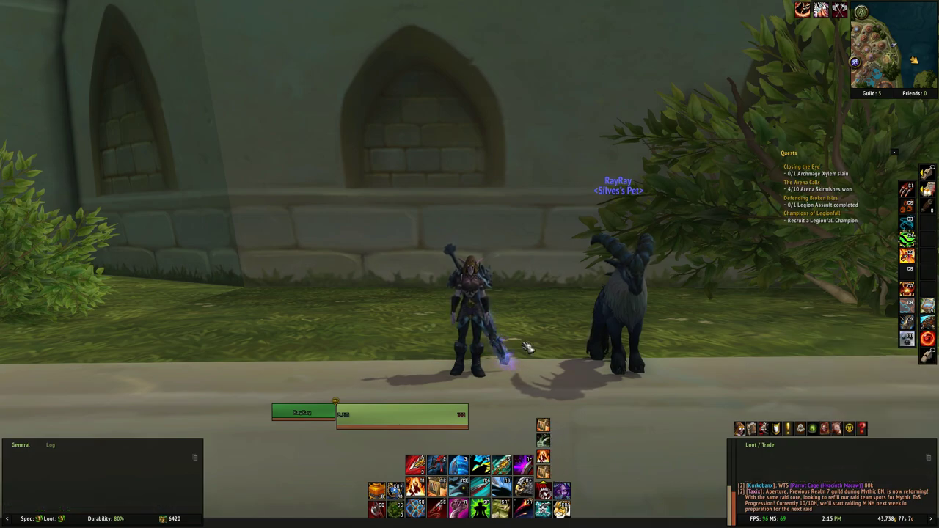
Close the action bar flyout, target the hunter's pet to show its unit frame, and clear the target
left_click(542, 490)
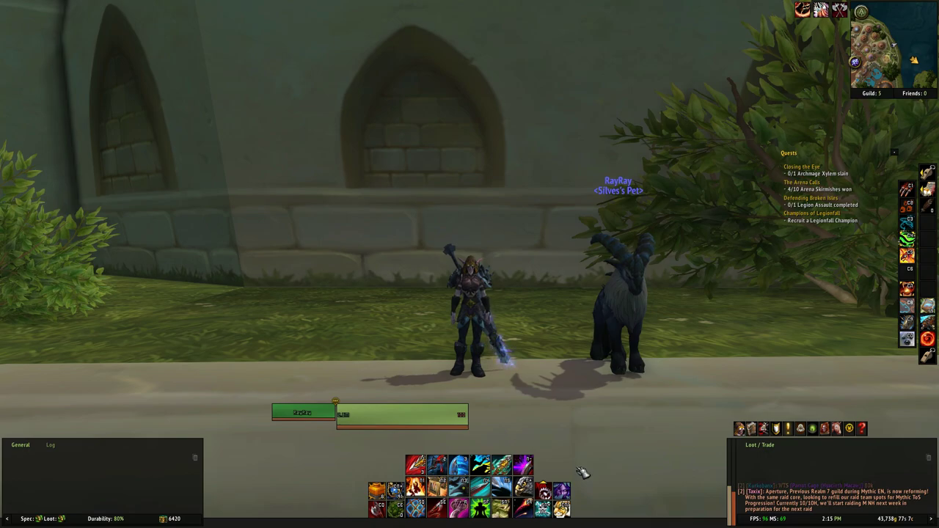
left_click(619, 323)
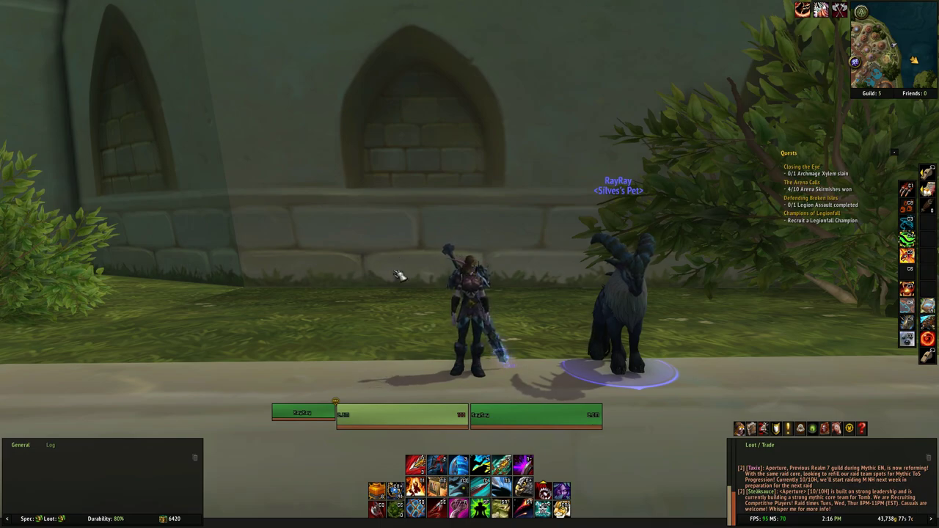
left_click_drag(398, 275, 398, 275)
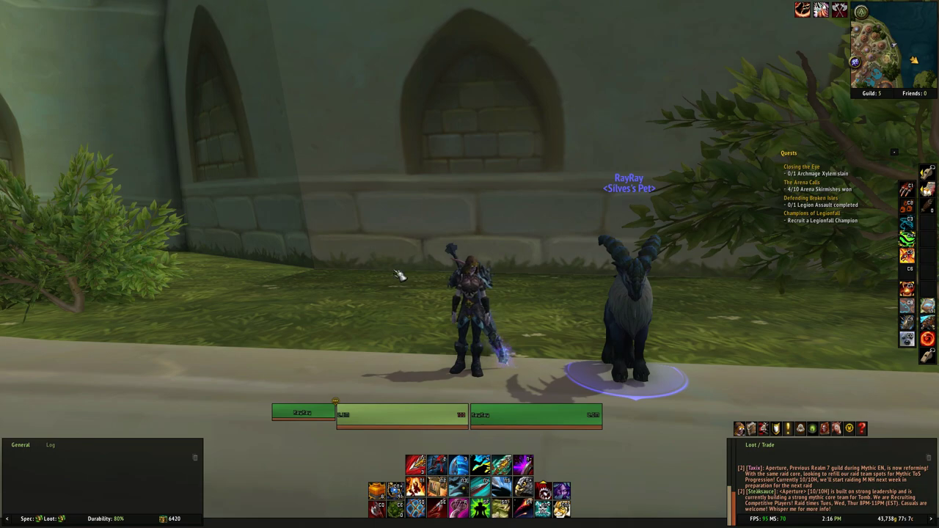
left_click(398, 275)
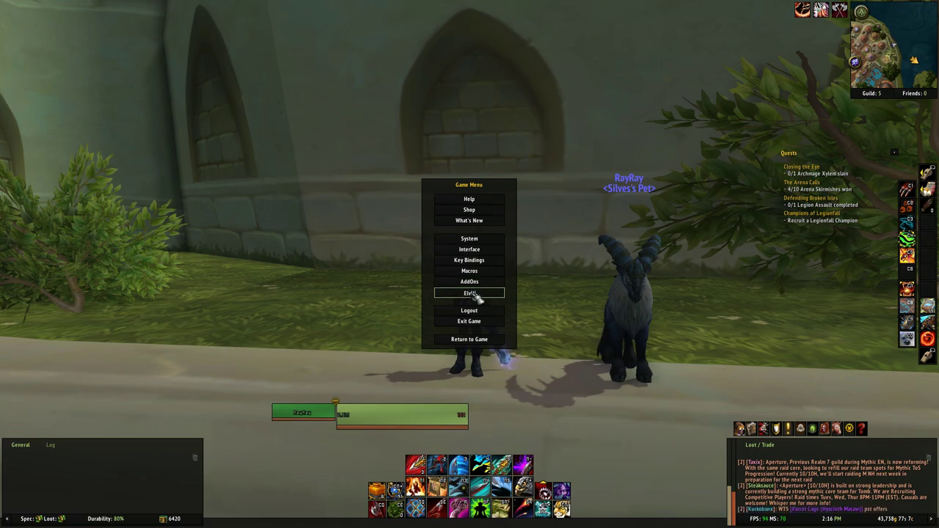
Launch the ElvUI installation wizard from the ElvUI settings and advance to the CVars page
left_click(469, 292)
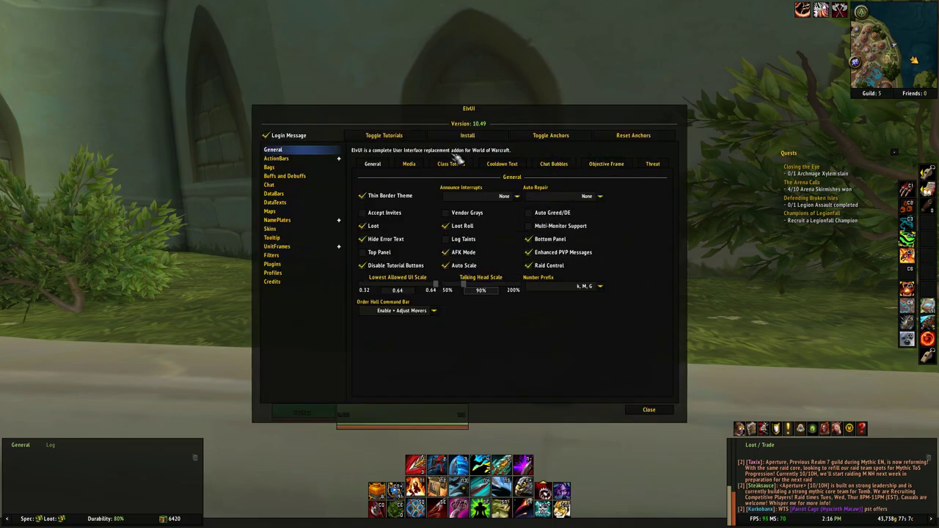
left_click(490, 142)
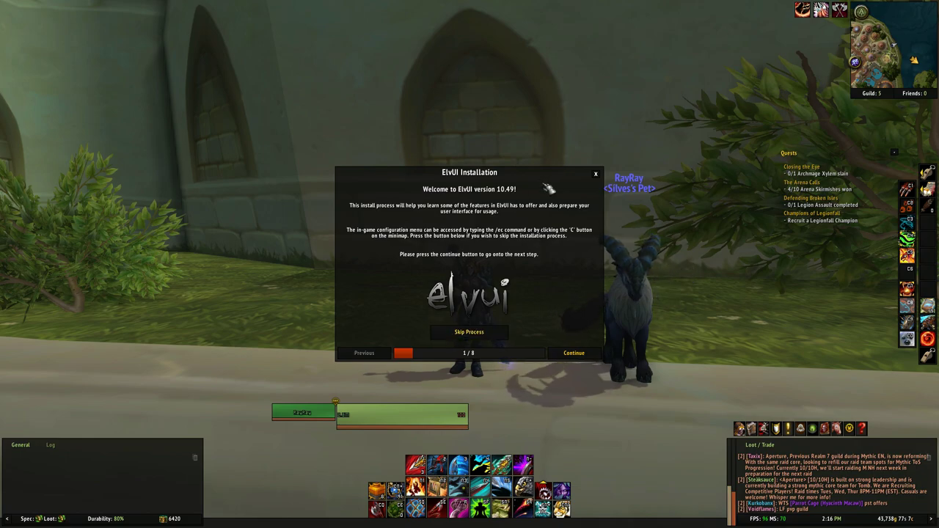
left_click(568, 353)
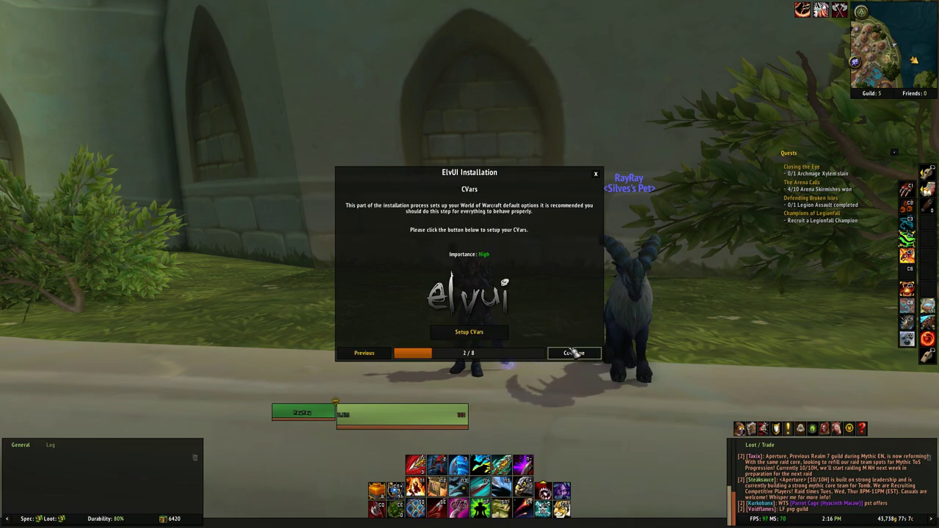
Apply the CVars setup and the chat setup in the installation wizard, advancing to Theme Setup
left_click(498, 332)
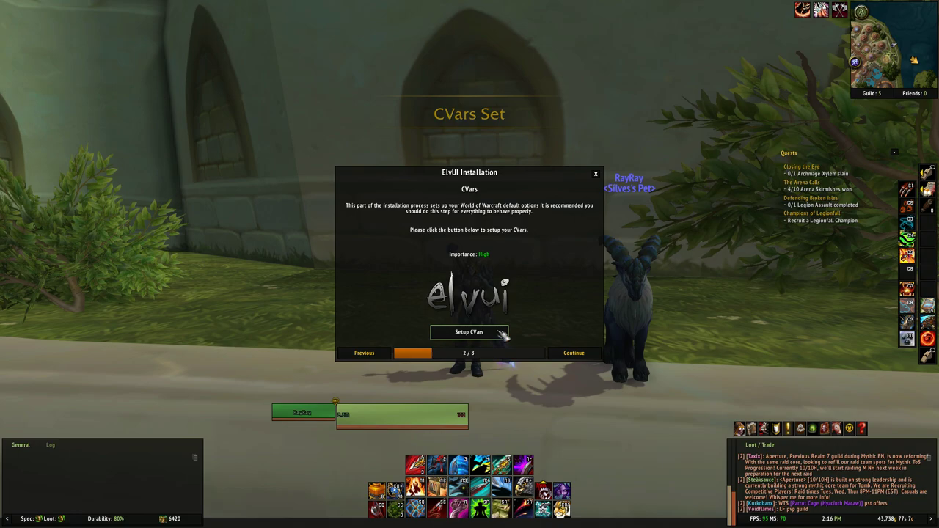
left_click(573, 353)
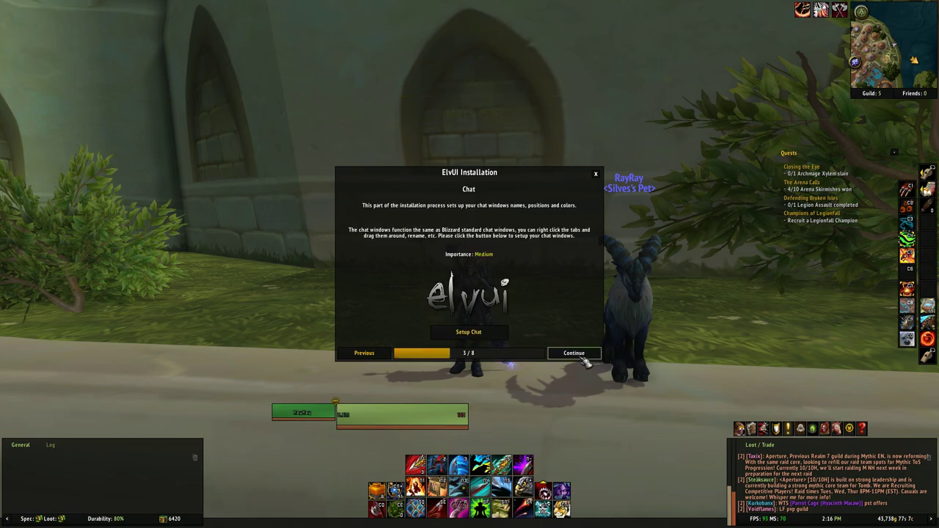
left_click(499, 334)
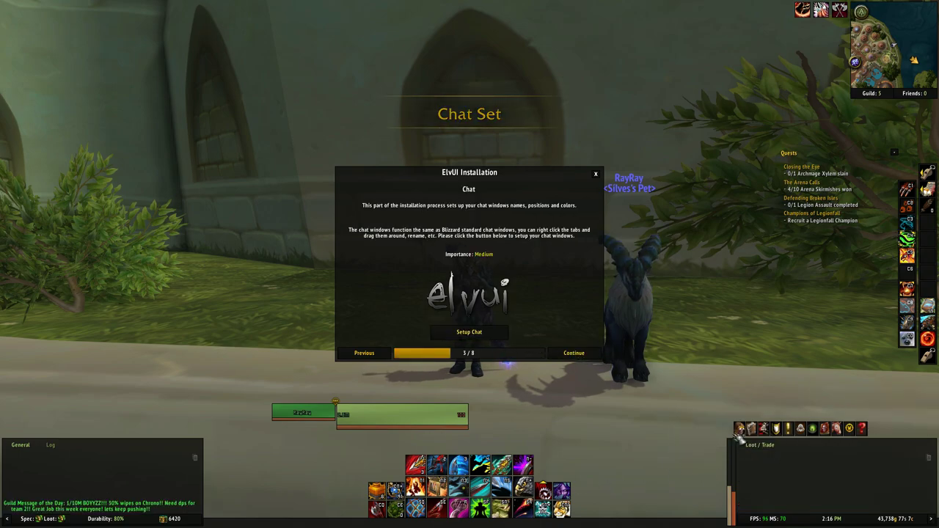
left_click(570, 353)
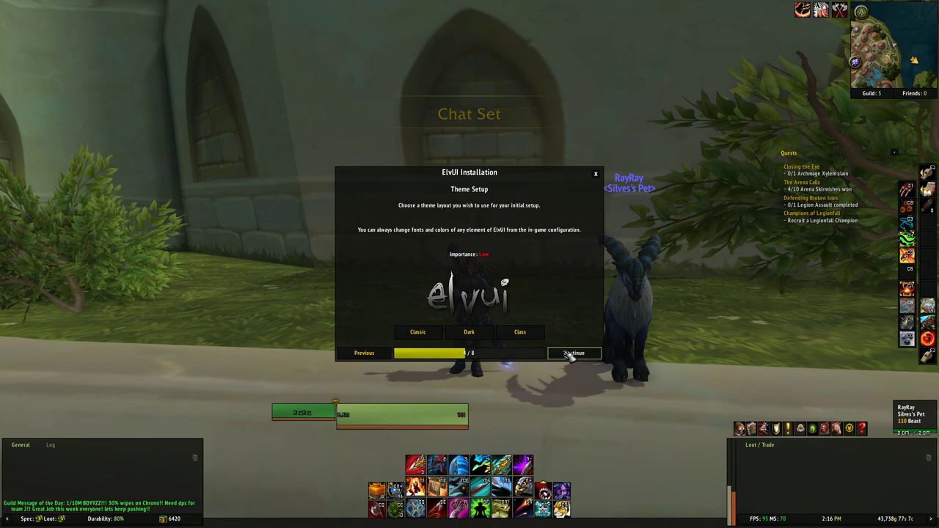
Try the Classic and Dark themes, apply the Class theme, and advance to the Resolution page
left_click(433, 336)
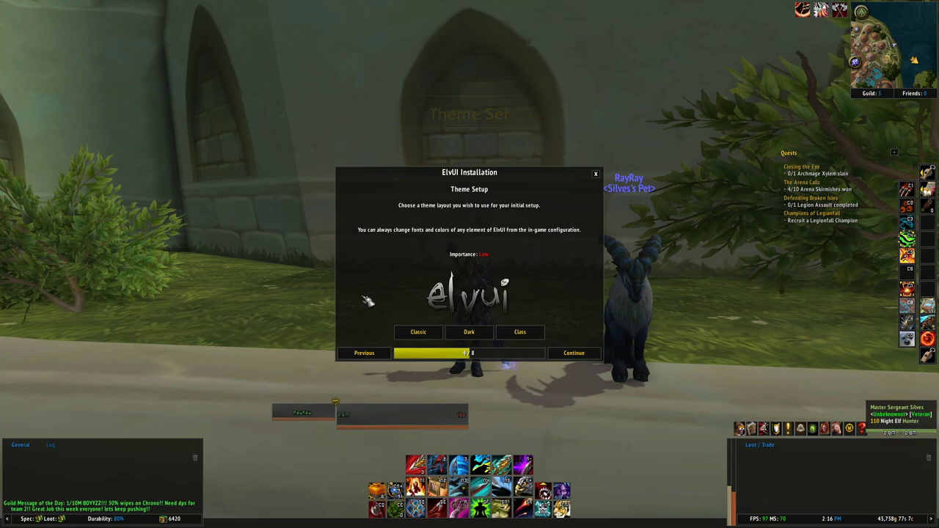
left_click(463, 340)
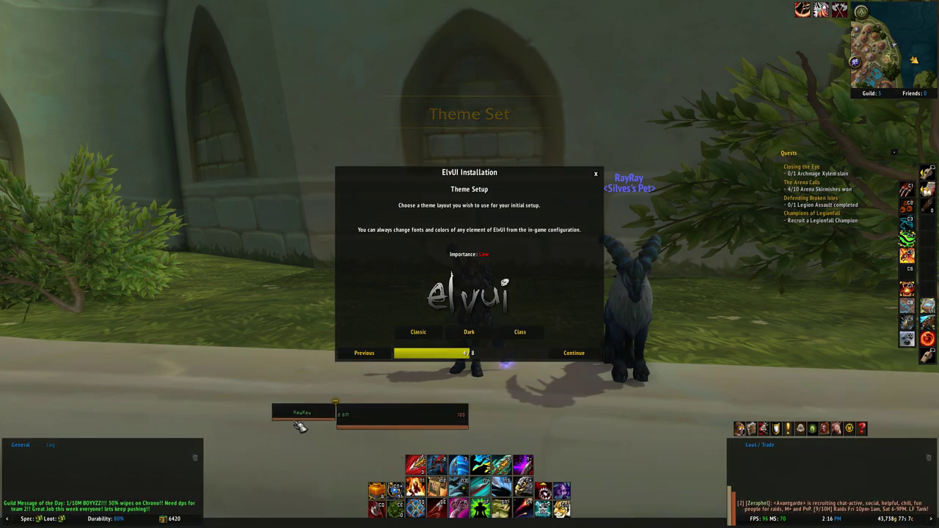
left_click(520, 331)
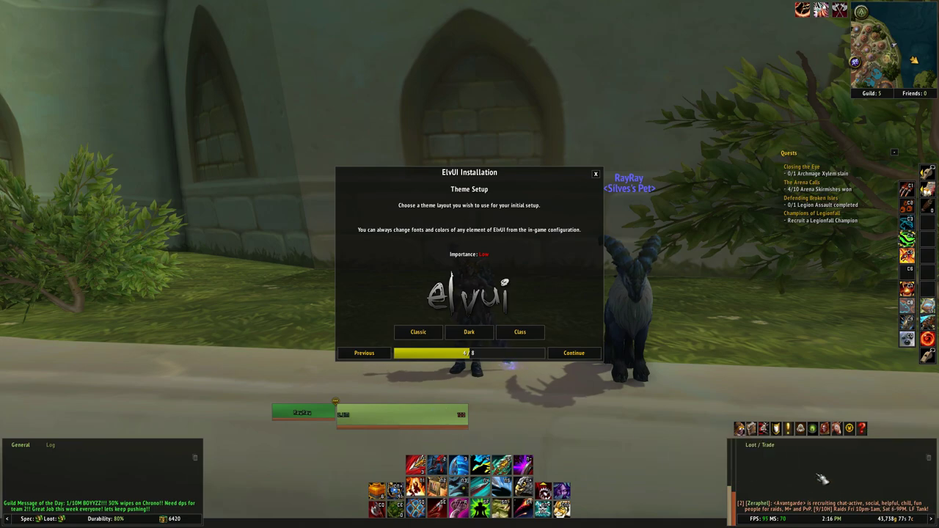
left_click(562, 355)
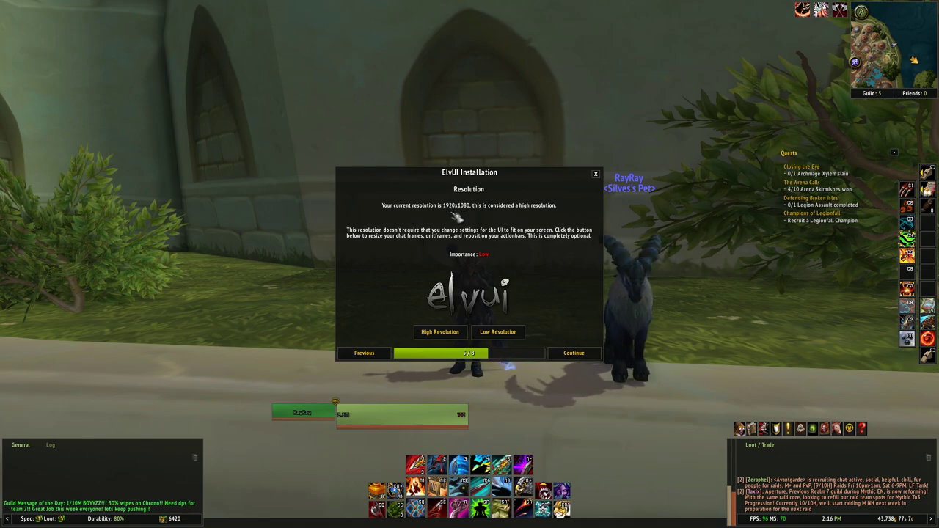
Compare the High and Low Resolution styles, apply High Resolution, and advance to the Layout page
left_click(448, 334)
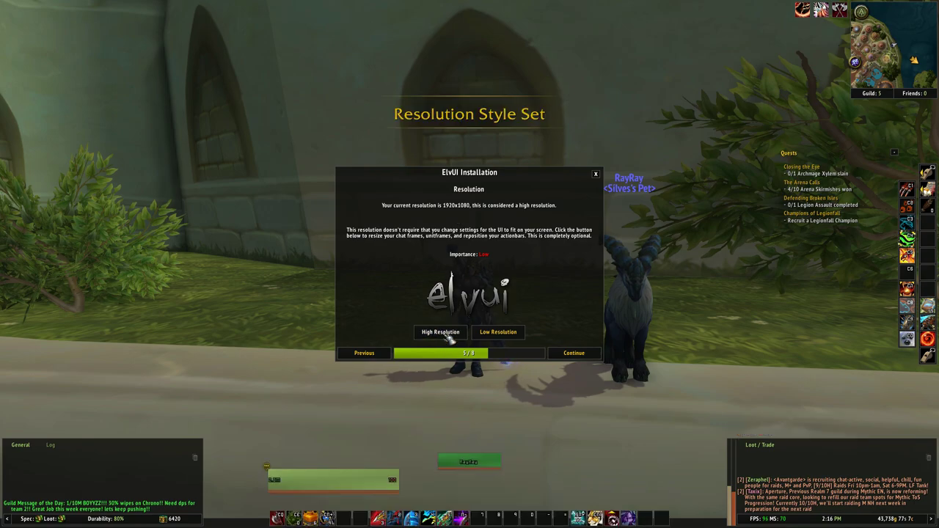
left_click(501, 332)
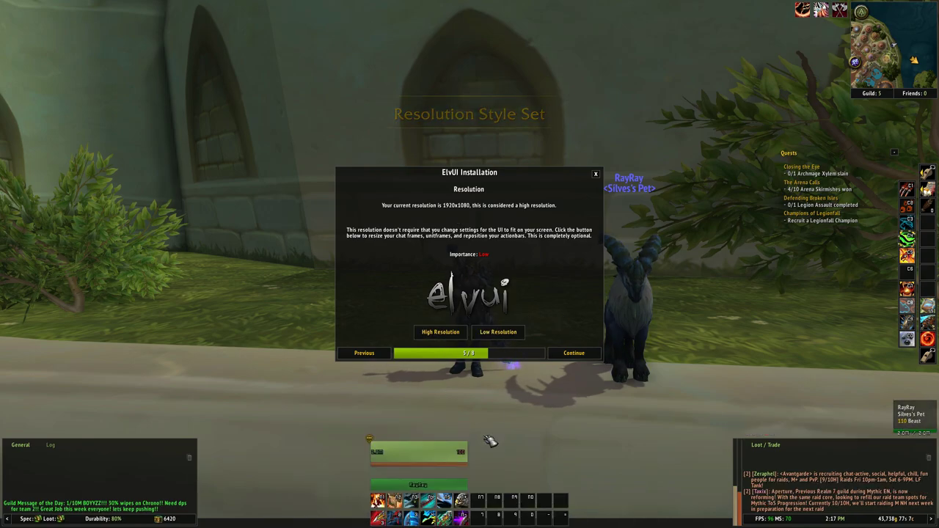
left_click(457, 332)
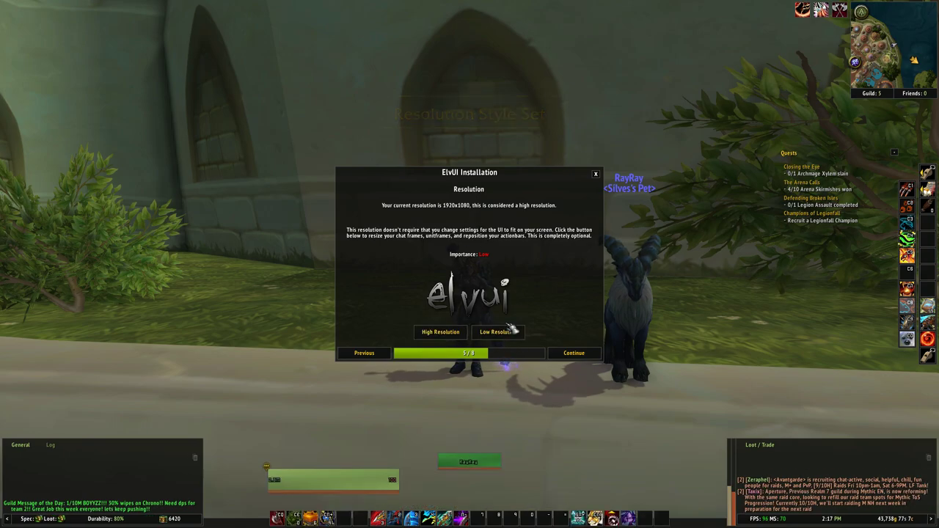
left_click(509, 332)
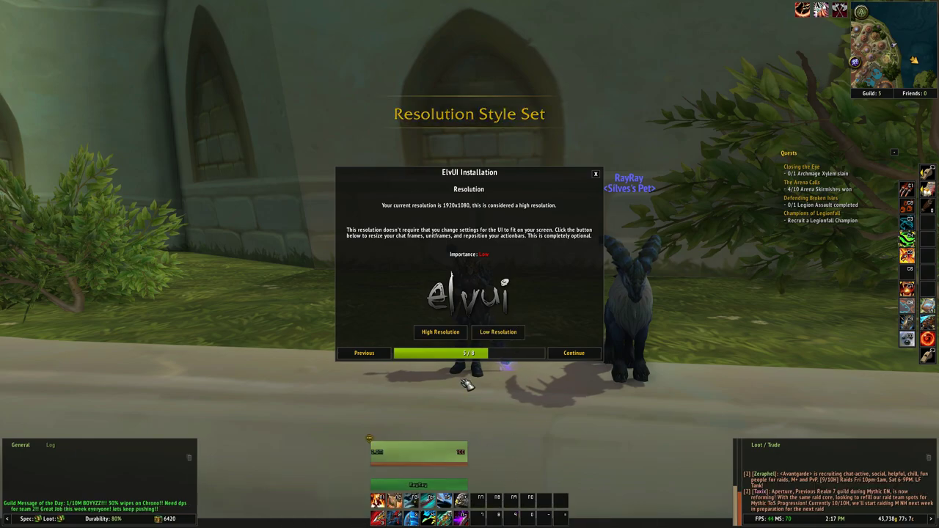
left_click(455, 334)
left_click(586, 353)
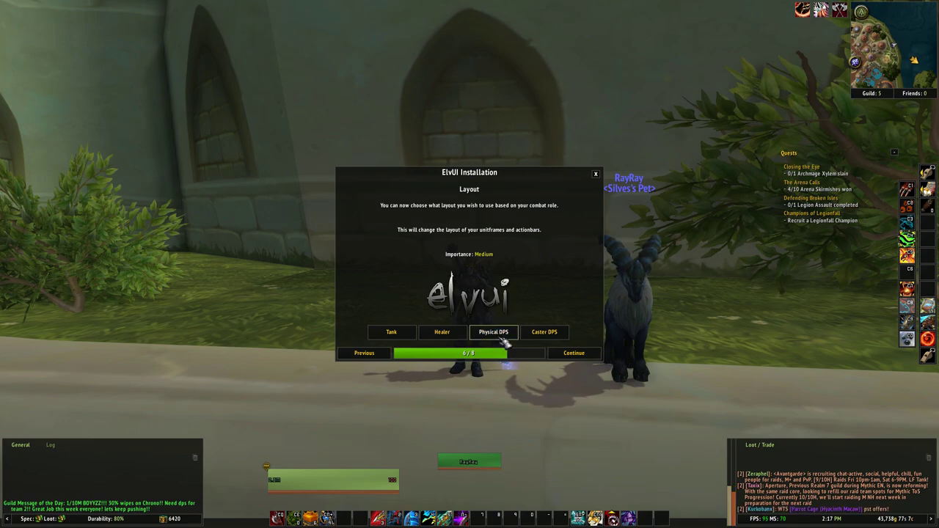
Set the combat role layout to Physical DPS and advance to the Auras page
left_click(503, 339)
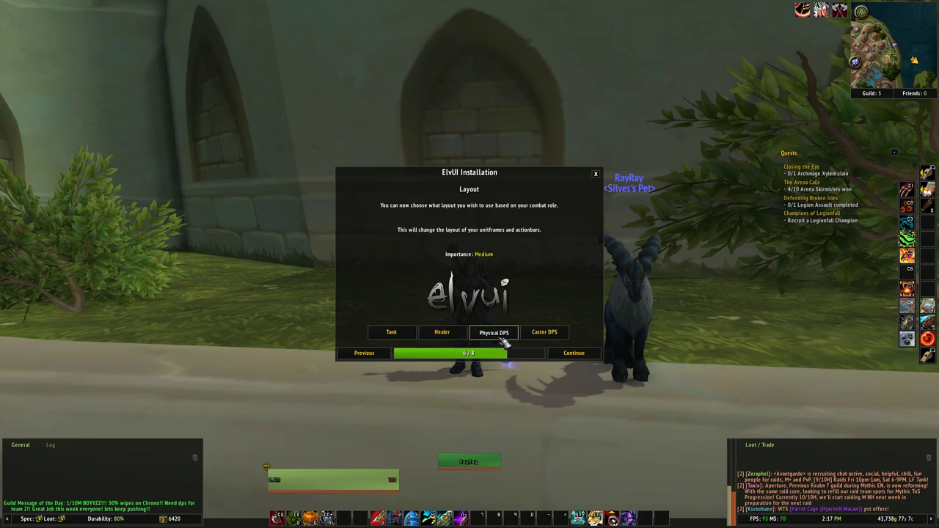
left_click(550, 332)
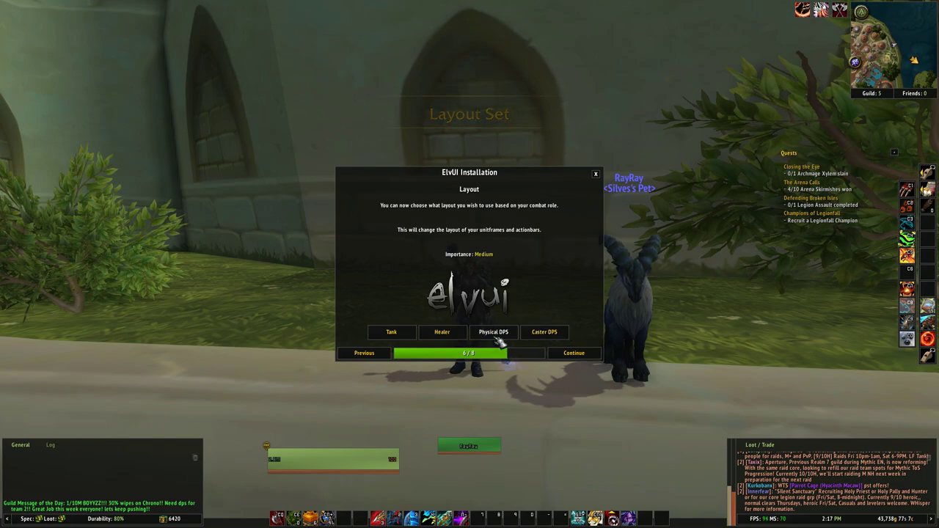
left_click(574, 353)
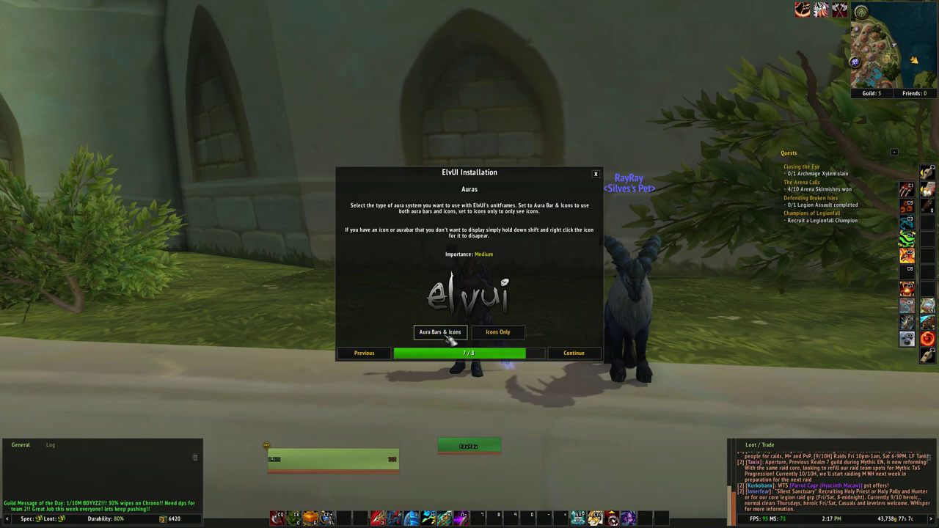
Choose Aura Bars & Icons as the aura system and finish the ElvUI installation
left_click(446, 333)
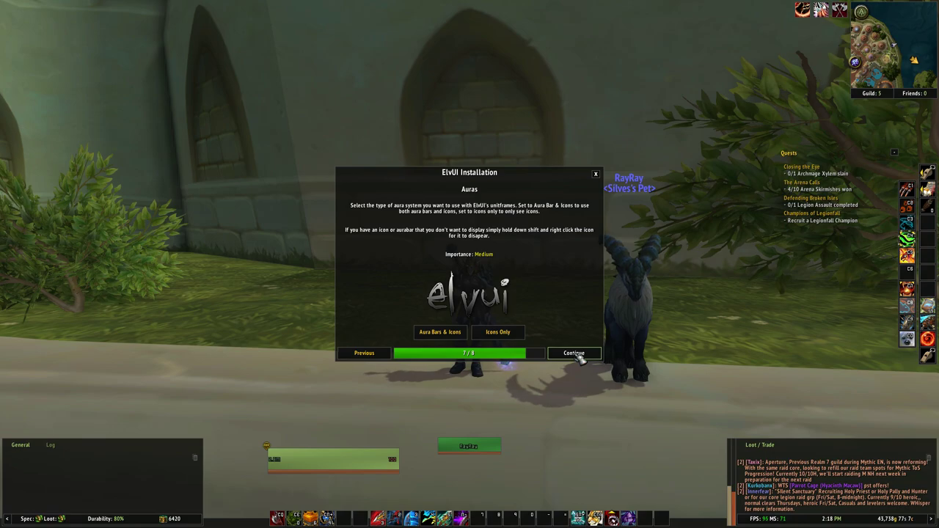
left_click(574, 353)
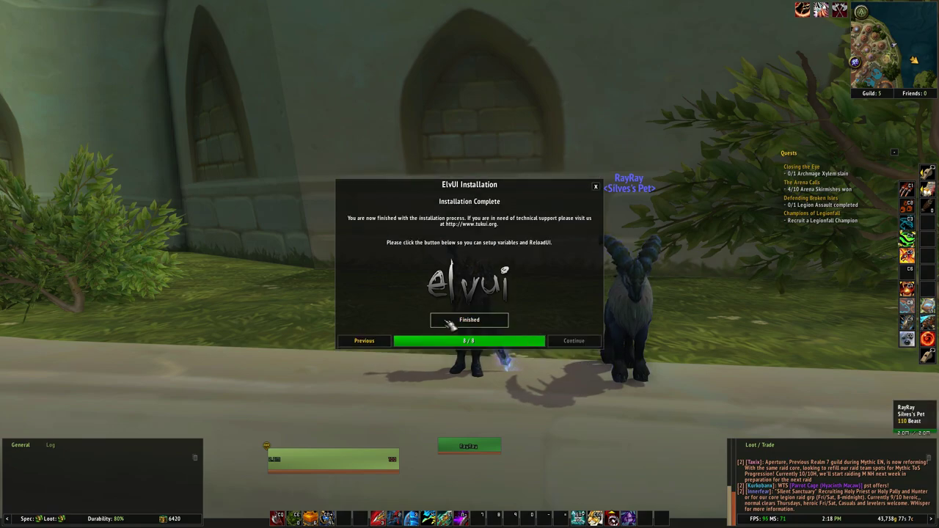
left_click(449, 330)
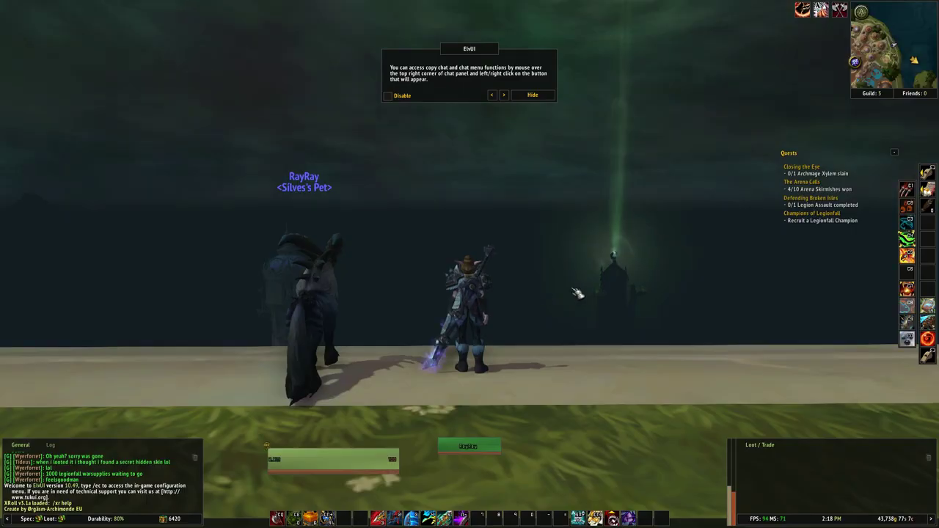
Target the hunter's pet to check the target unit frame, hide the ElvUI tip, and clear the target
left_click_drag(621, 334, 621, 333)
left_click(620, 334)
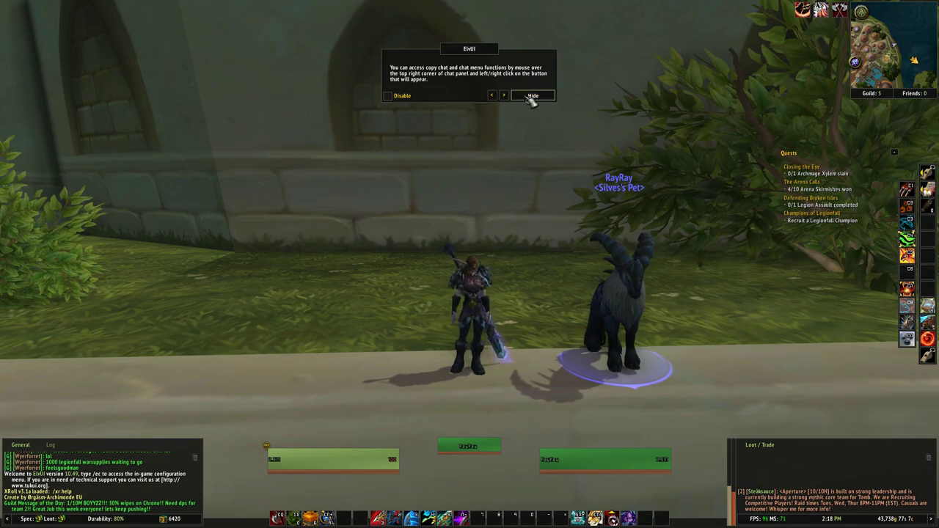
left_click(529, 94)
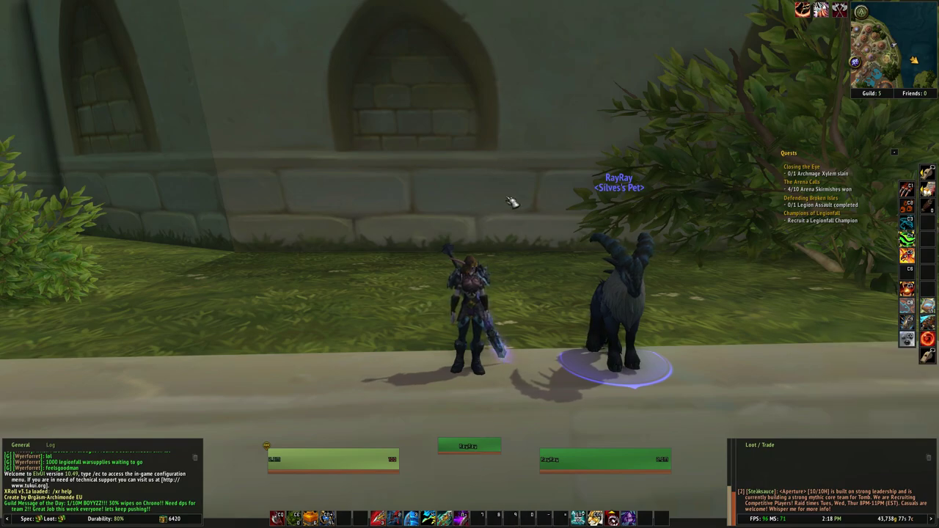
key("Escape")
Open the ElvUI settings and enable action bars Bar 2 and Bar 6
key("Escape")
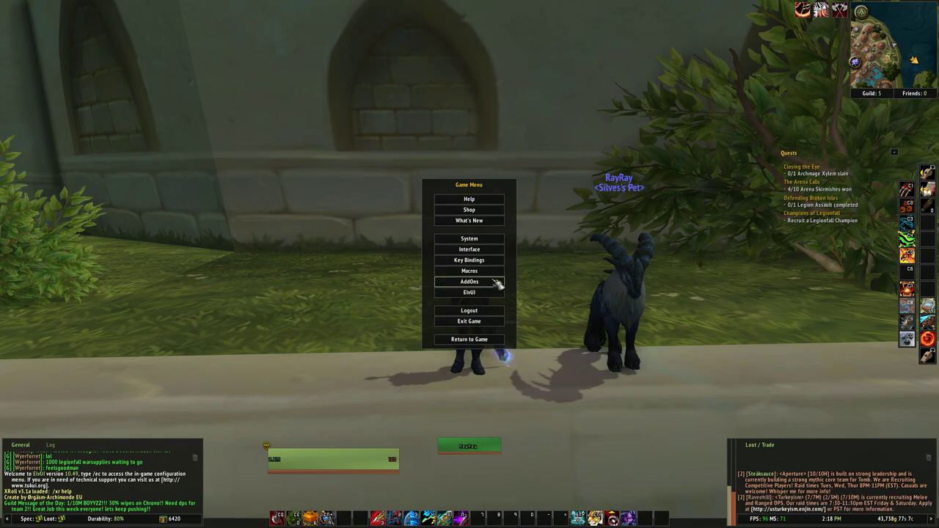
left_click(493, 292)
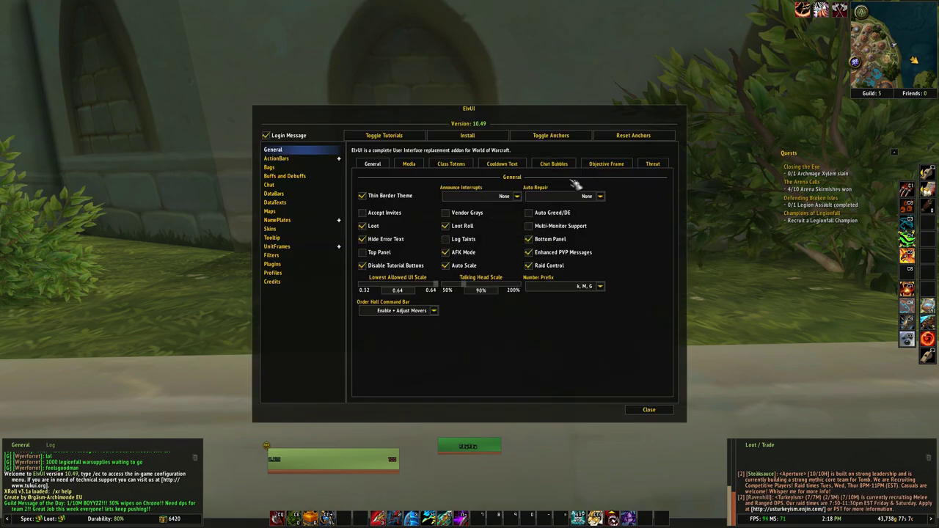
left_click(309, 159)
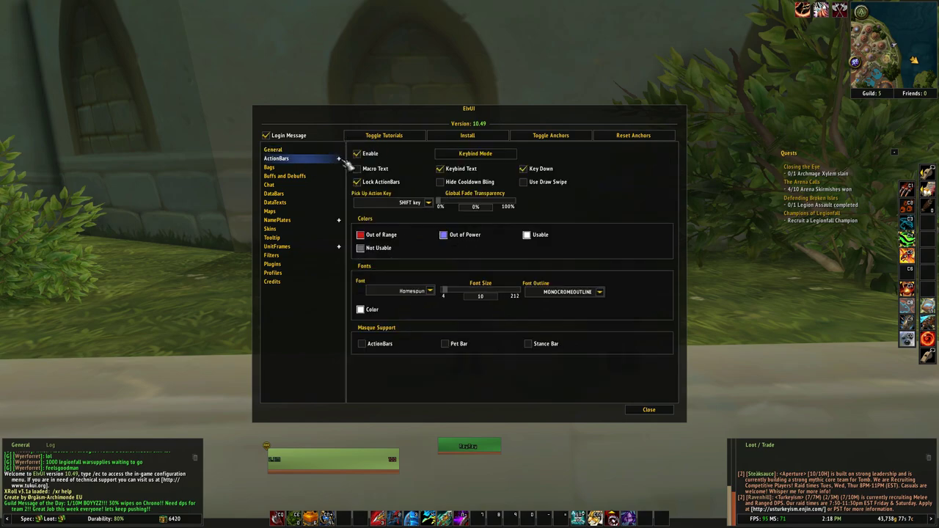
left_click(338, 159)
left_click(301, 193)
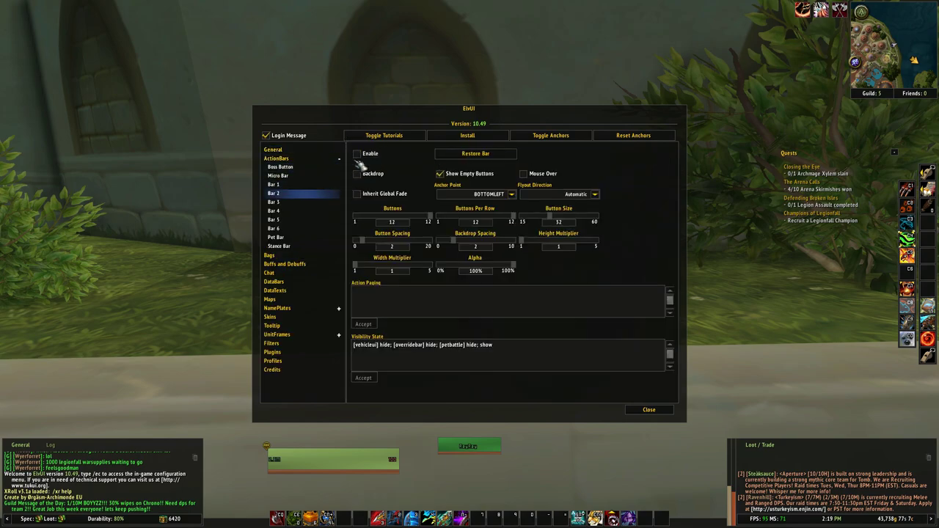
left_click(356, 154)
left_click(308, 228)
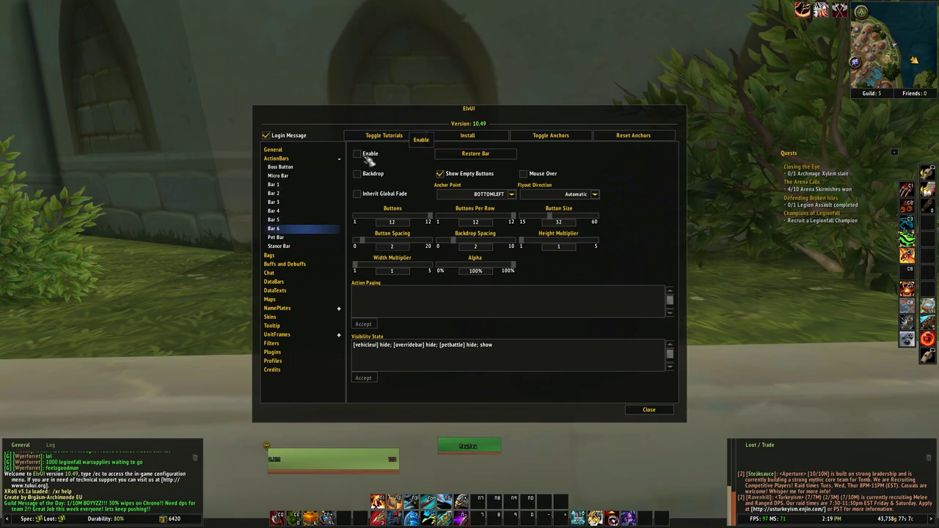
left_click(359, 155)
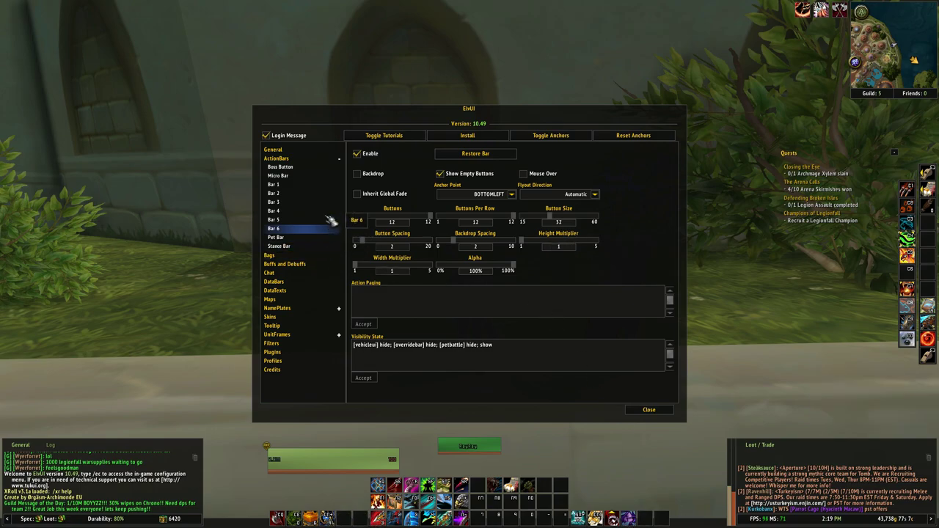
Configure action bar Bar 3 with 4 buttons, 2 buttons per row, and a button size of 36
left_click(307, 202)
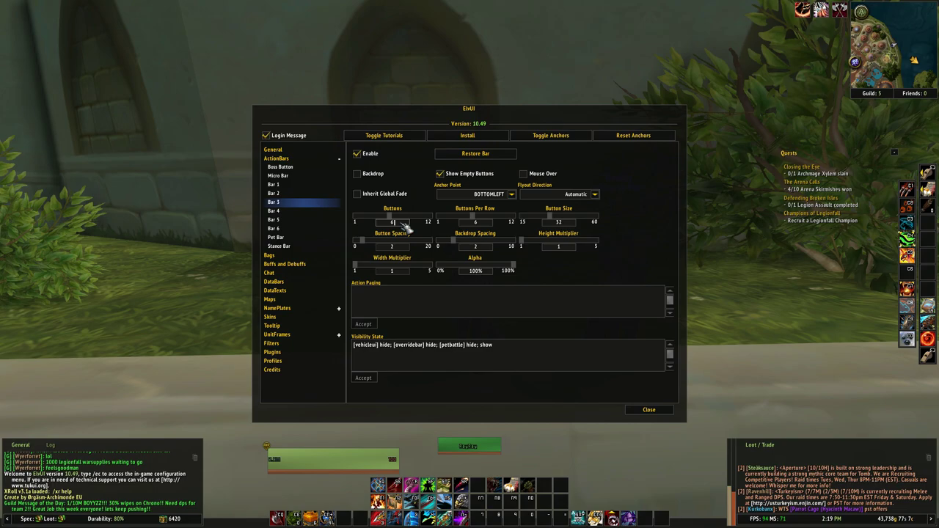
scroll(401, 226, "down", 2)
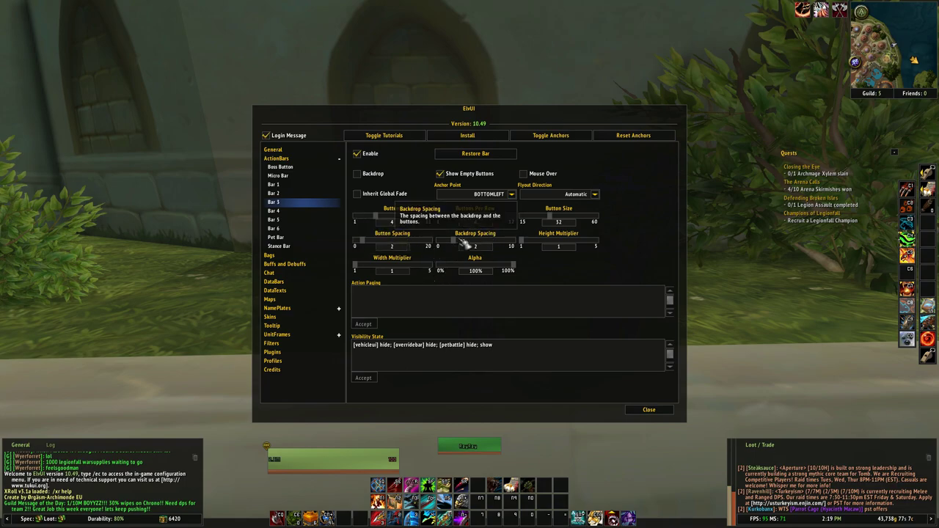
left_click(475, 221)
type("2")
key("Return")
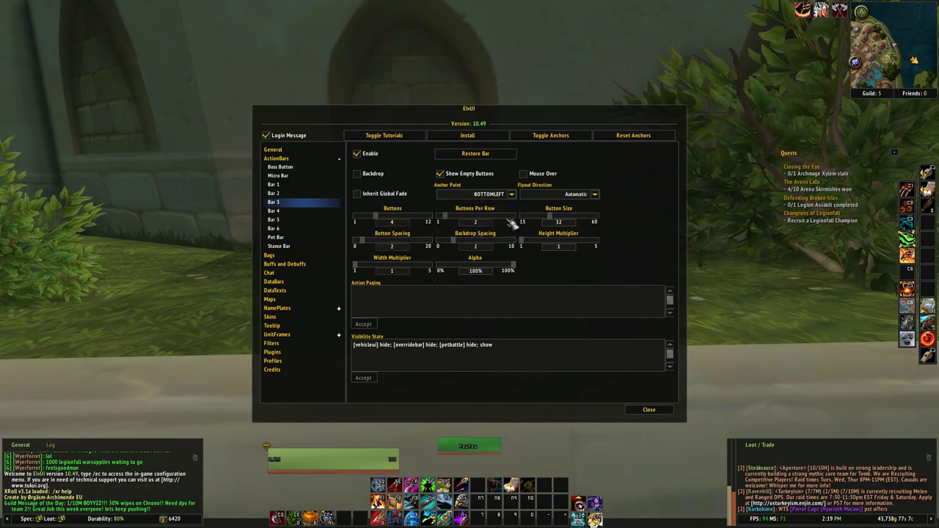
left_click(569, 222)
type("6")
key("Return")
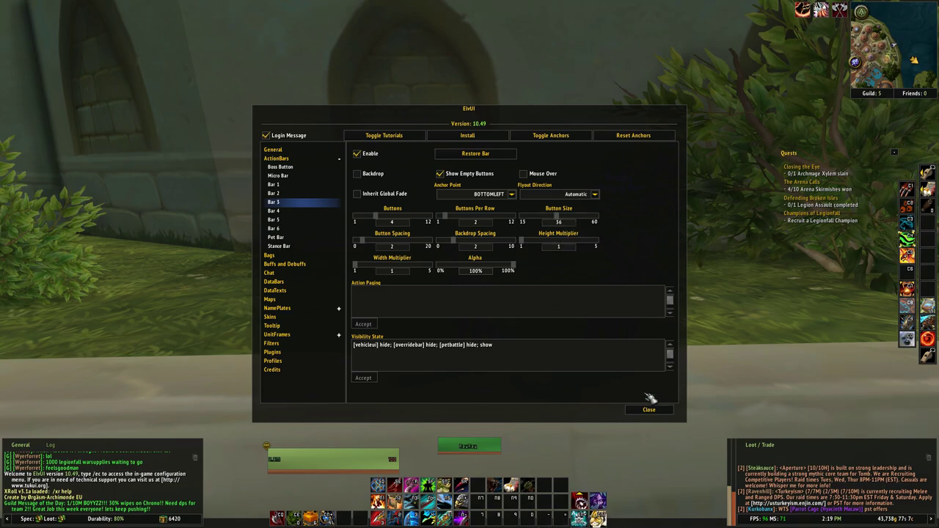
Configure action bar Bar 5 with 4 buttons, a button size of 36, and 2 buttons per row
left_click(310, 219)
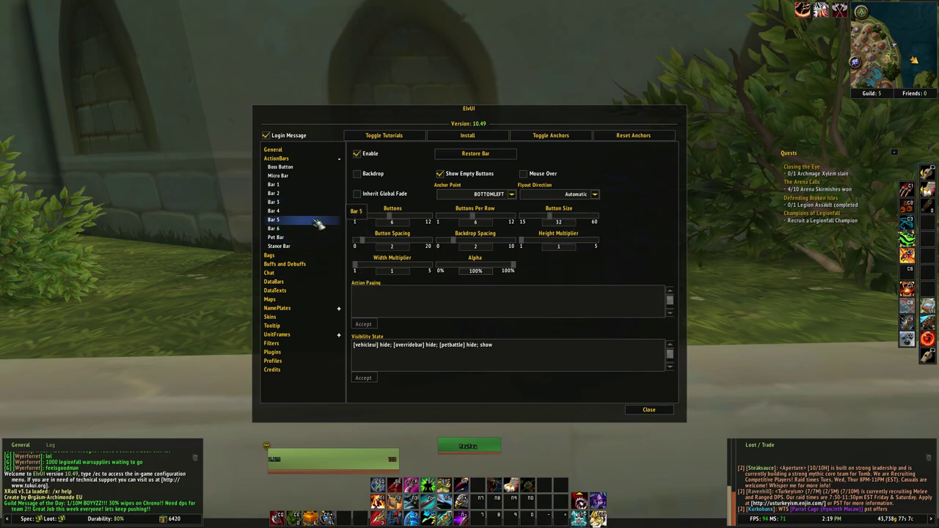
left_click(414, 226)
type("4")
key("Return")
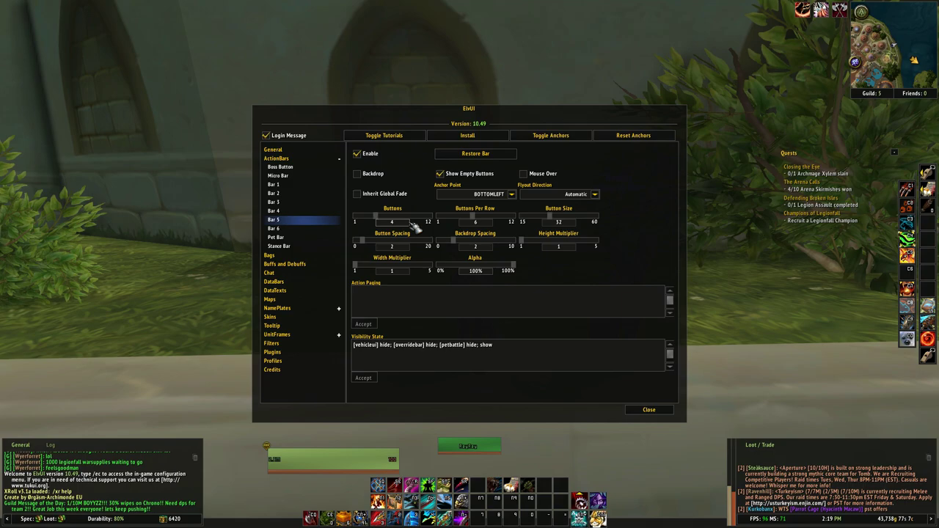
left_click(574, 225)
key("BackSpace")
type("56")
key("Return")
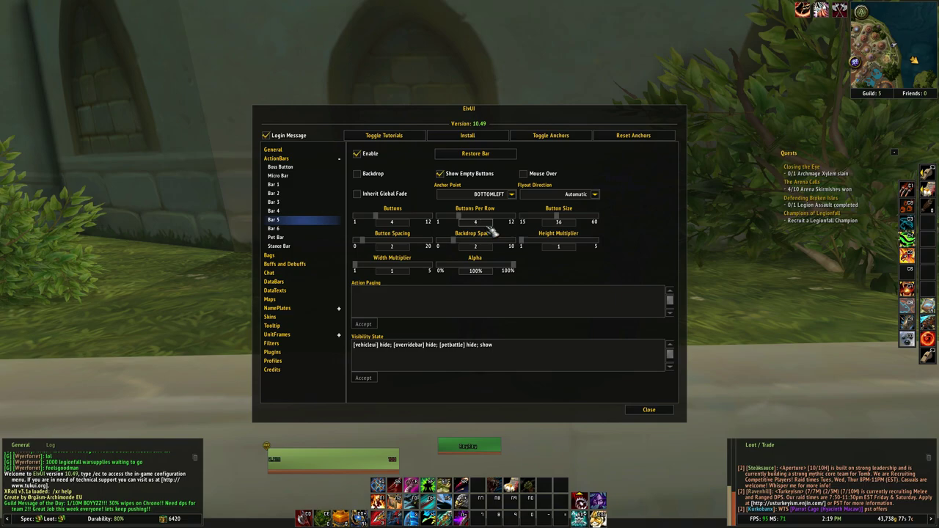
left_click(489, 227)
type("2")
key("Return")
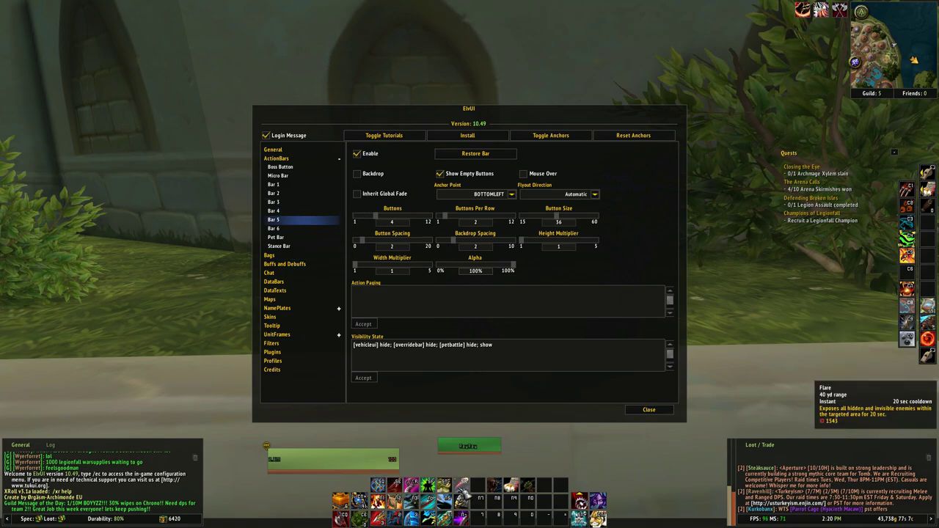
Configure action bar Bar 1 with 6 buttons, 6 buttons per row, and a button size of 42
left_click(277, 185)
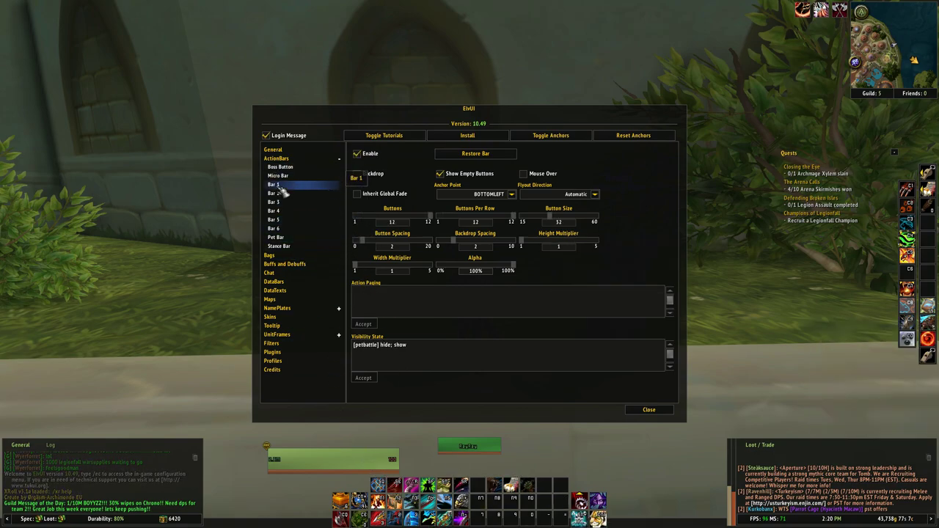
left_click(405, 222)
key("BackSpace")
key("BackSpace")
type("6")
key("Return")
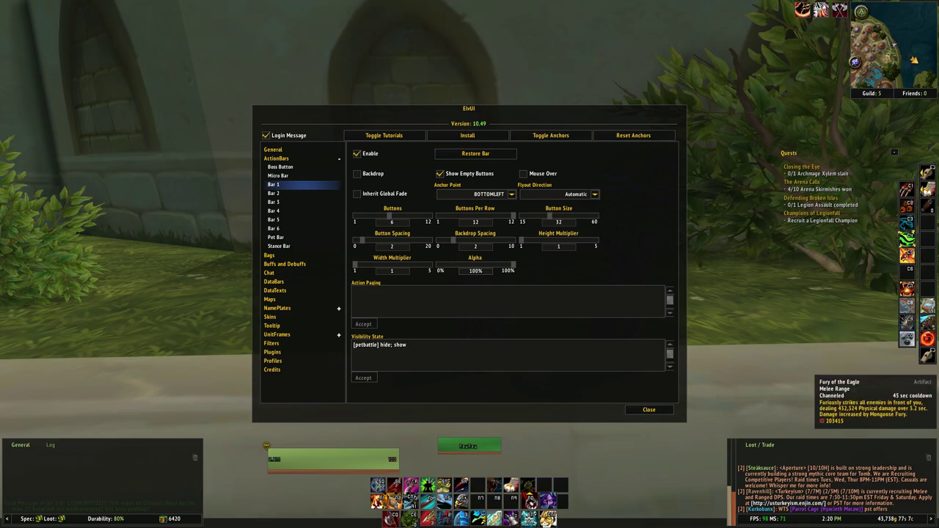
left_click(573, 219)
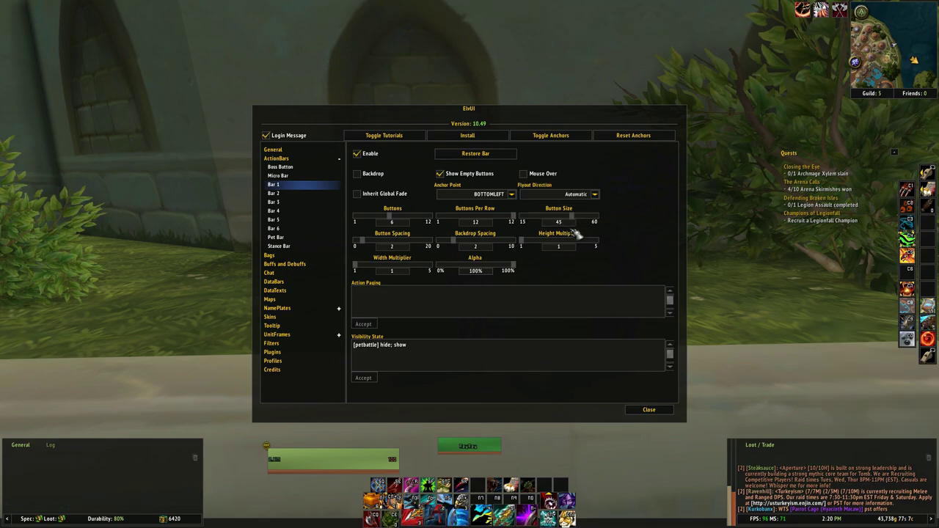
left_click(572, 224)
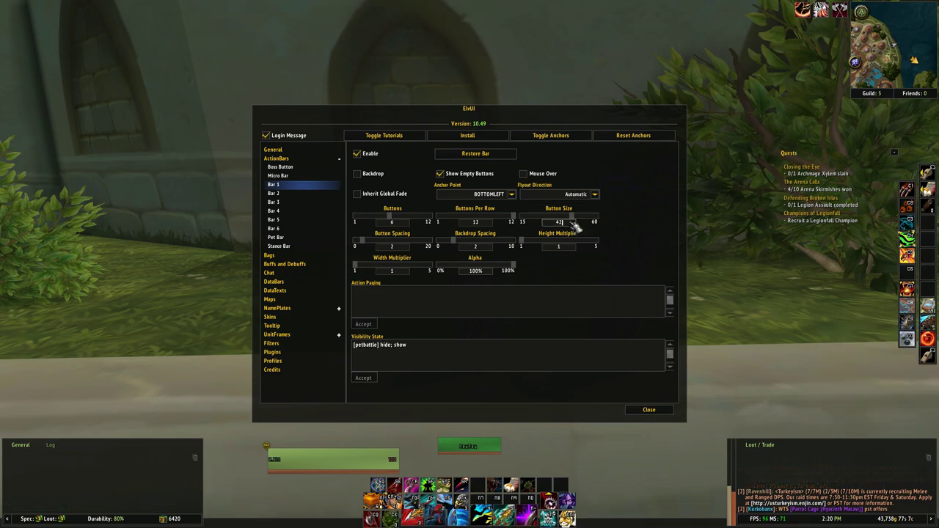
key("Return")
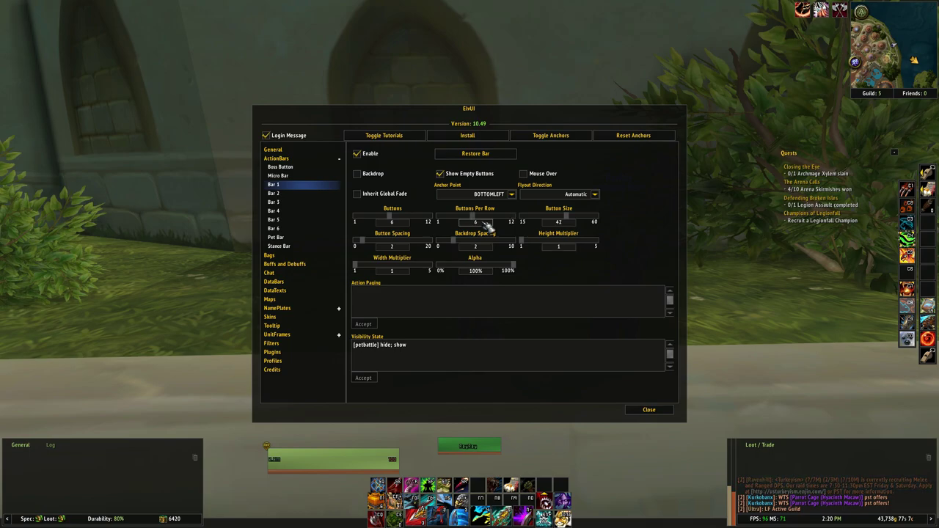
Configure action bar Bar 2 with a button size of 42 and 6 buttons
left_click(328, 195)
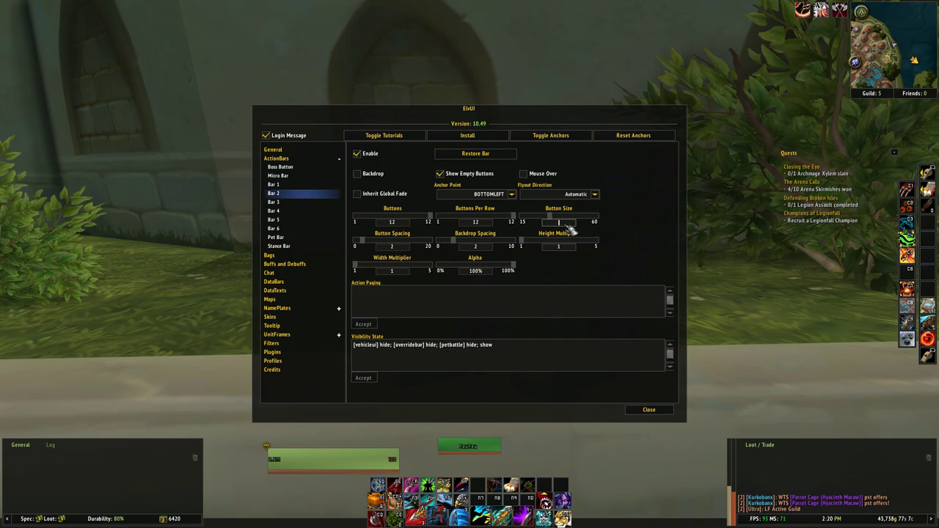
type("42")
key("Return")
left_click(396, 247)
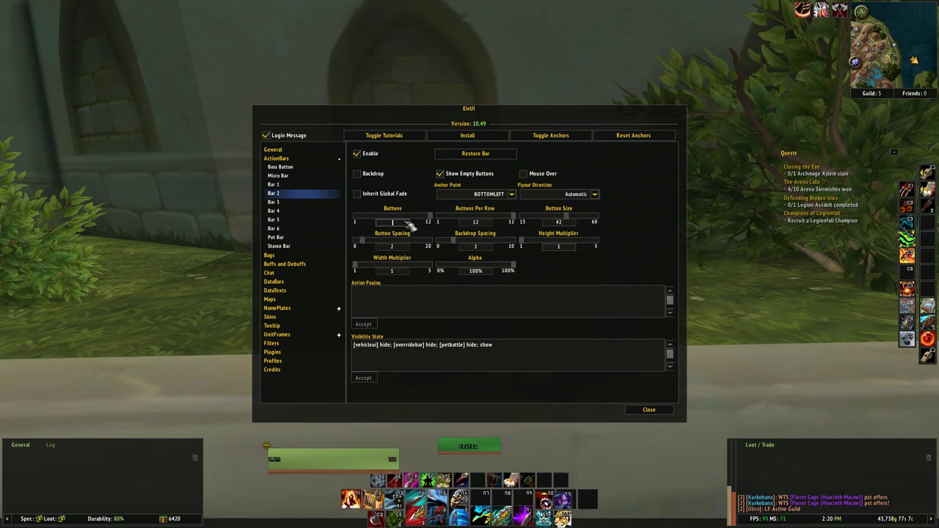
type("6")
key("Return")
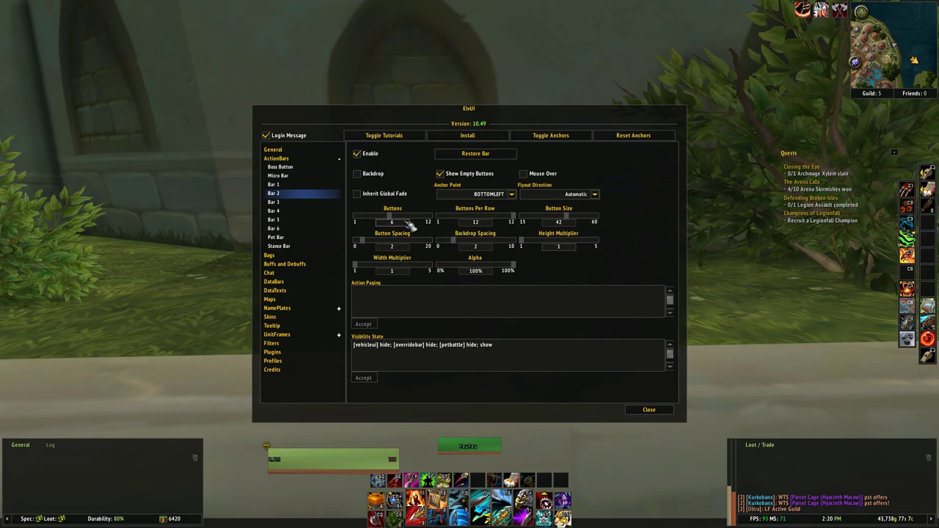
Configure action bar Bar 6 with a button size of 42 and 6 buttons
left_click(285, 230)
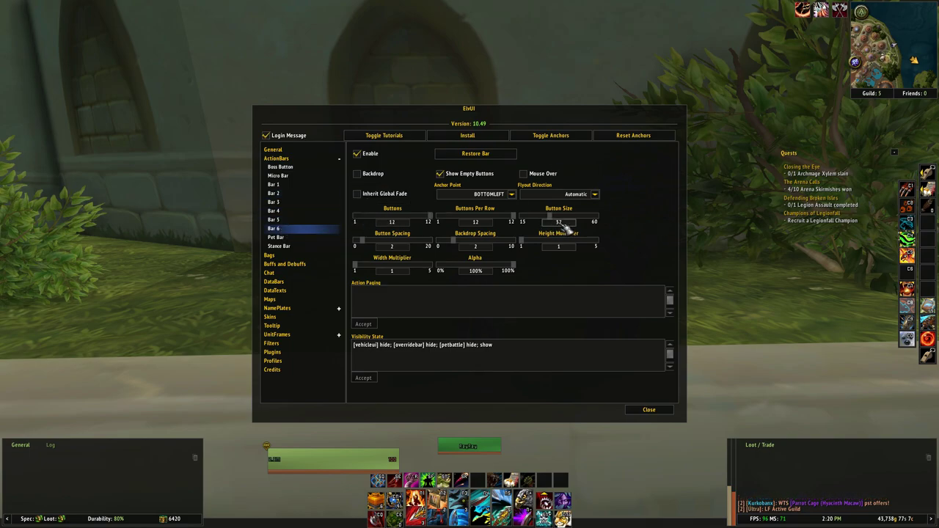
key("Return")
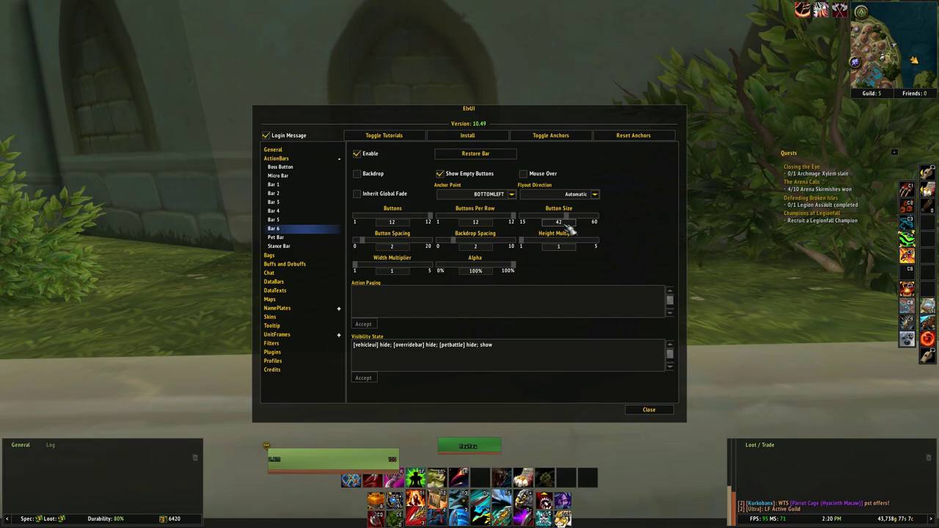
left_click(402, 224)
key("BackSpace")
key("BackSpace")
type("6")
key("Return")
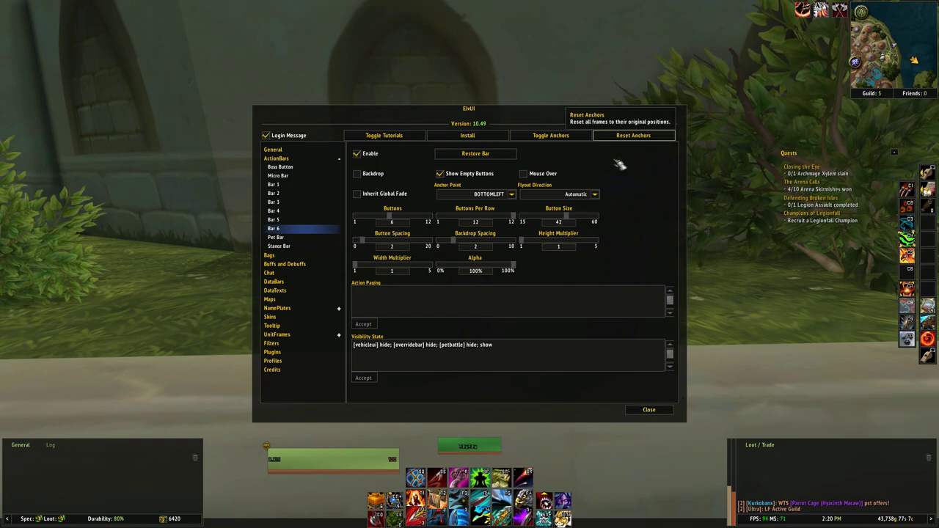
Close the ElvUI settings, target the pet to check the target frame beside the resized bars, and clear the target
left_click(642, 409)
left_click(598, 325)
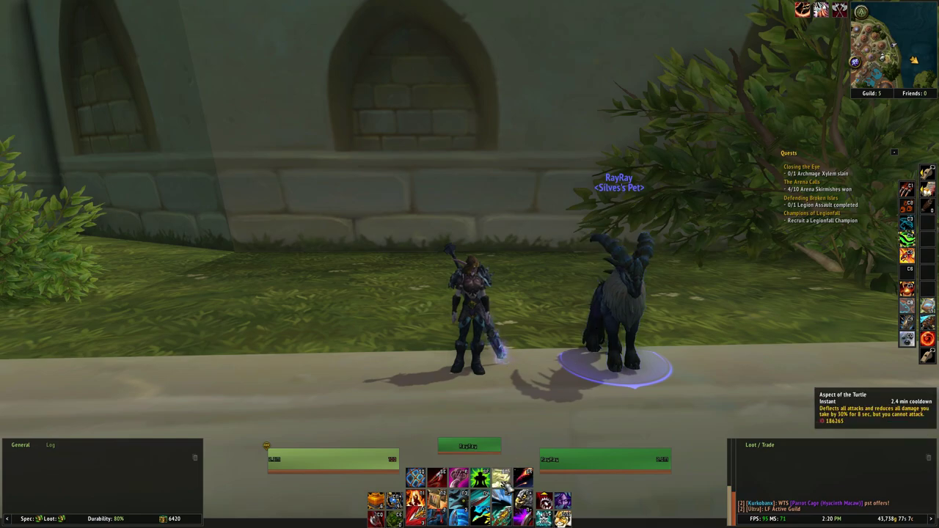
left_click(501, 515)
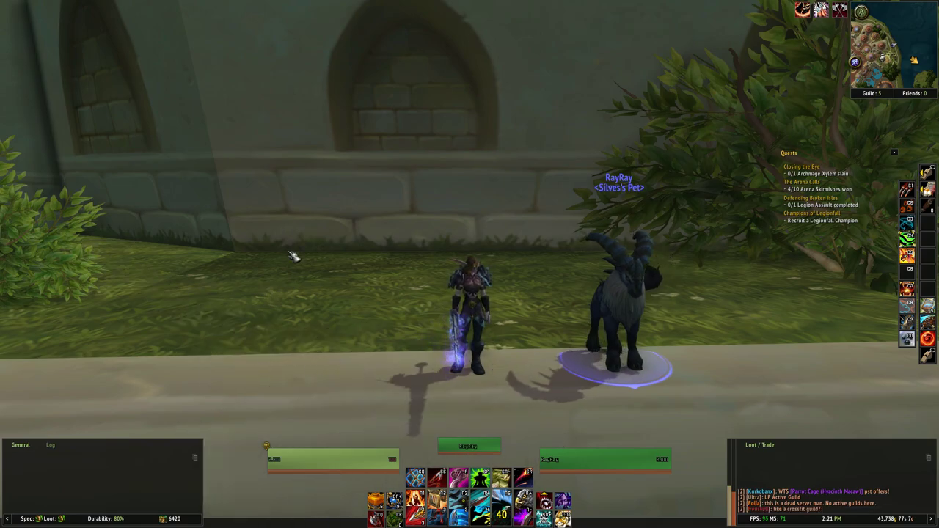
key("Escape")
Reopen the ElvUI settings and unlock the frame anchors for repositioning
key("Escape")
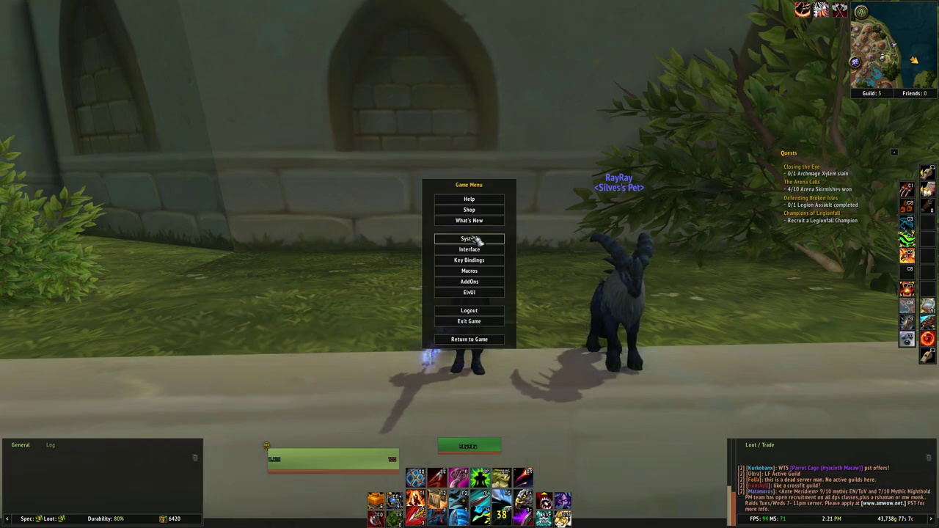
left_click(484, 292)
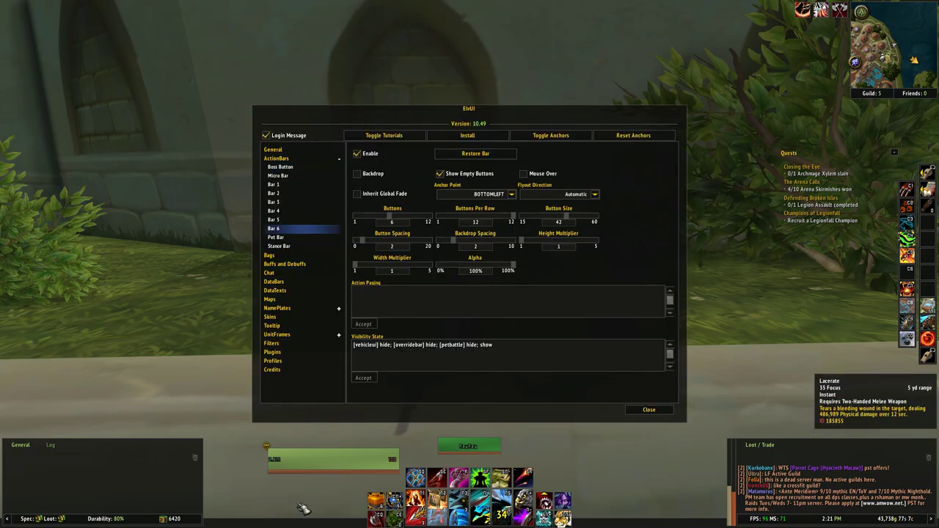
left_click(273, 150)
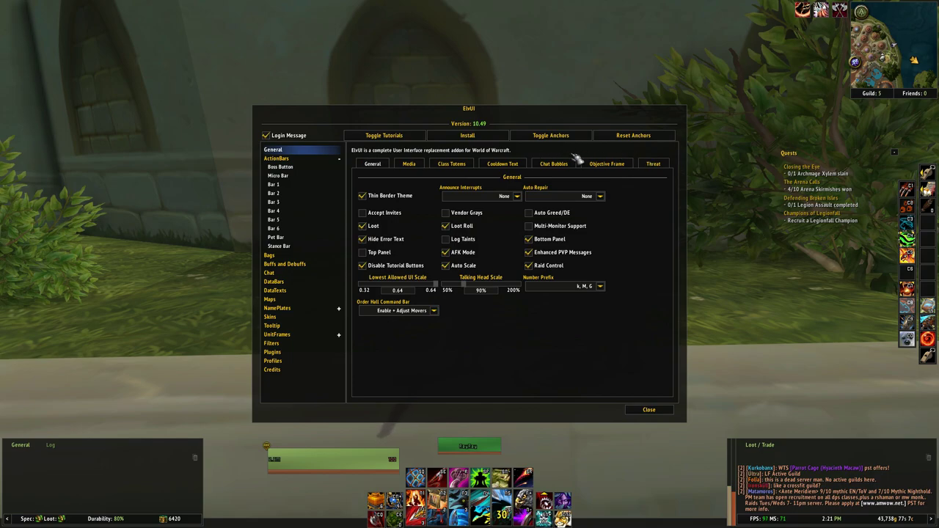
left_click(552, 138)
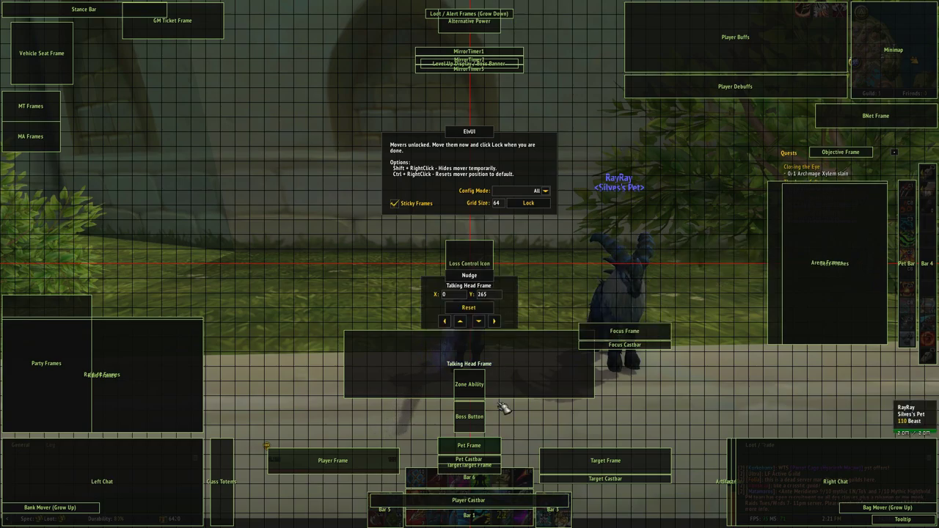
Move the Boss Button and Zone Ability below the arena frames, and shift the Focus Frame up and outward beside them
left_click_drag(467, 431, 792, 410)
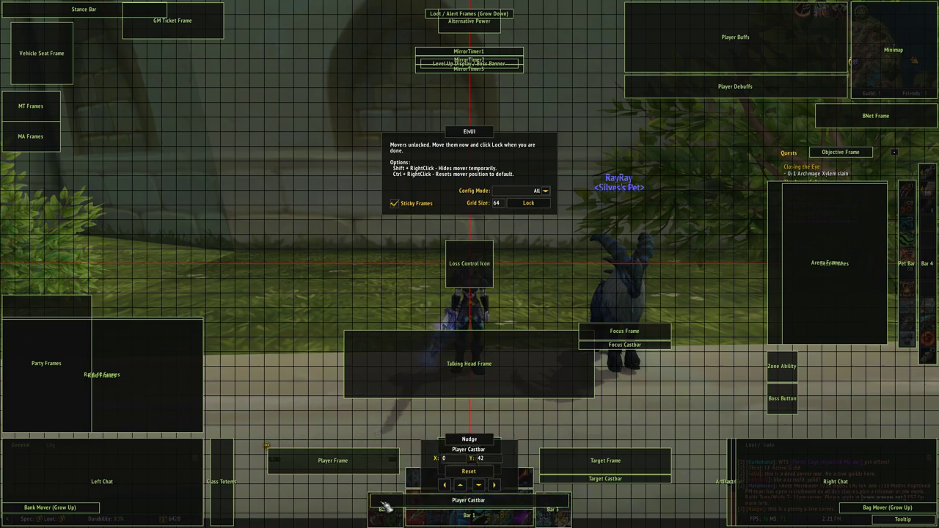
left_click_drag(615, 341, 685, 298)
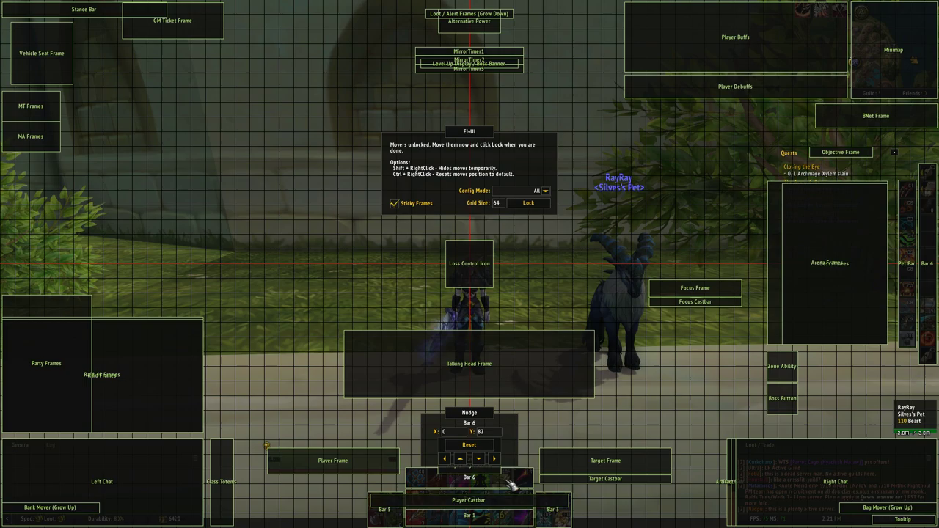
Move the Player Castbar, Pet Frame, TargetTarget Frame, Player Frame and Target Frame away from the action bars into the empty upper-left area
left_click_drag(506, 500, 287, 162)
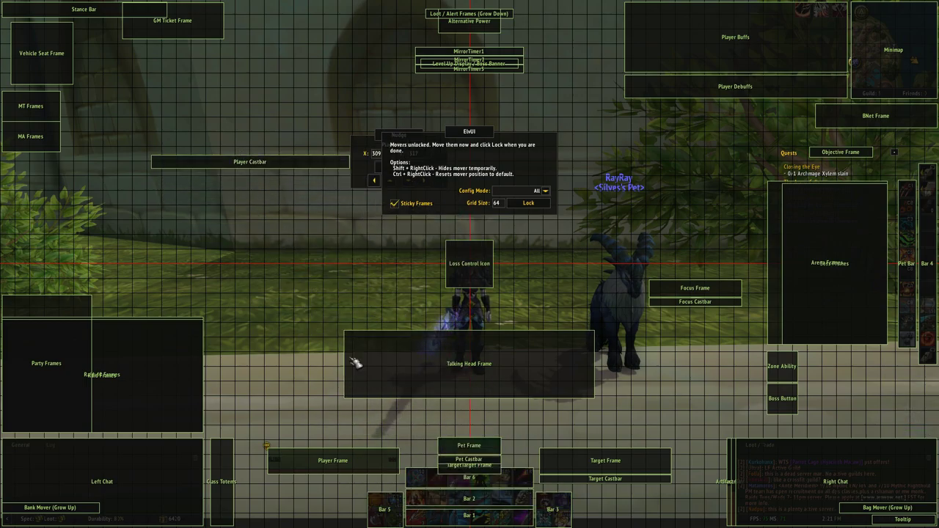
left_click_drag(484, 448, 208, 209)
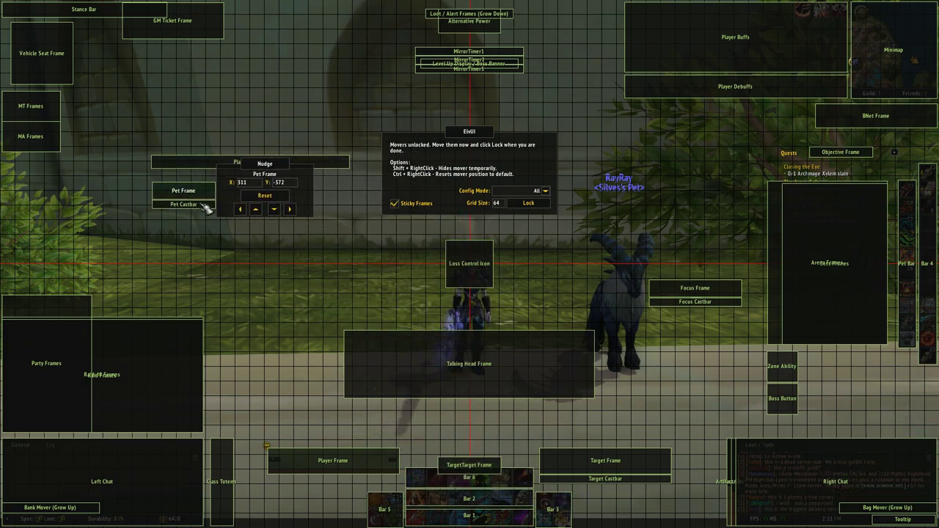
left_click_drag(469, 464, 195, 237)
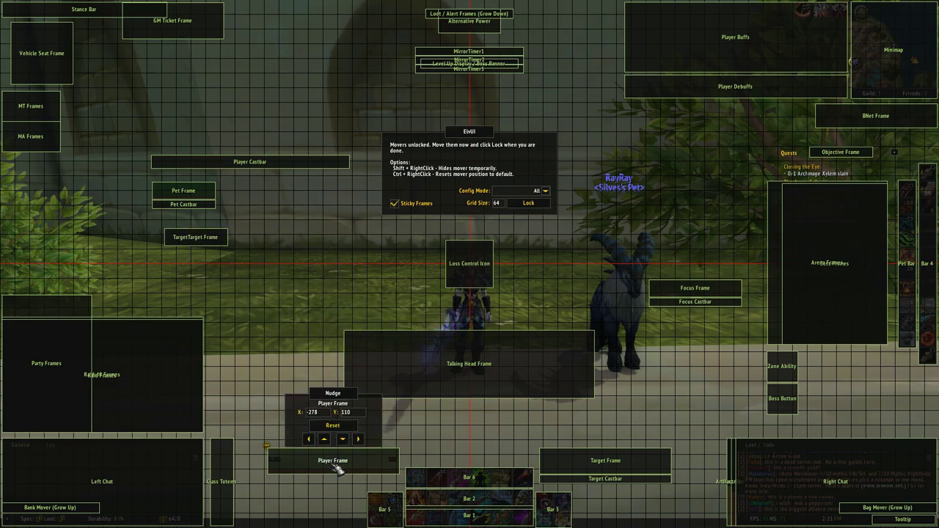
left_click_drag(338, 469, 261, 272)
left_click_drag(608, 464, 299, 203)
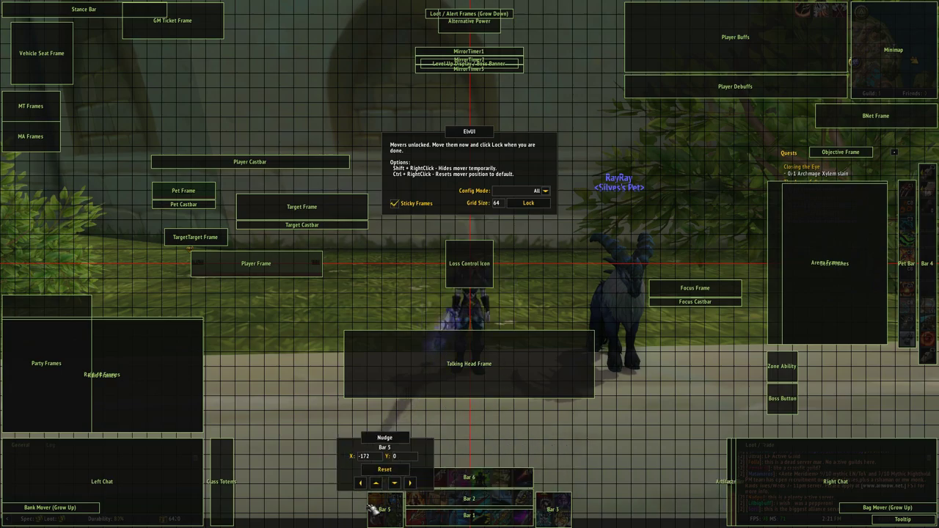
Raise Bar 1 above Bar 6 and place Bar 5 and Bar 3 on either side of the central bars
left_click_drag(498, 522, 493, 452)
left_click_drag(572, 466, 577, 509)
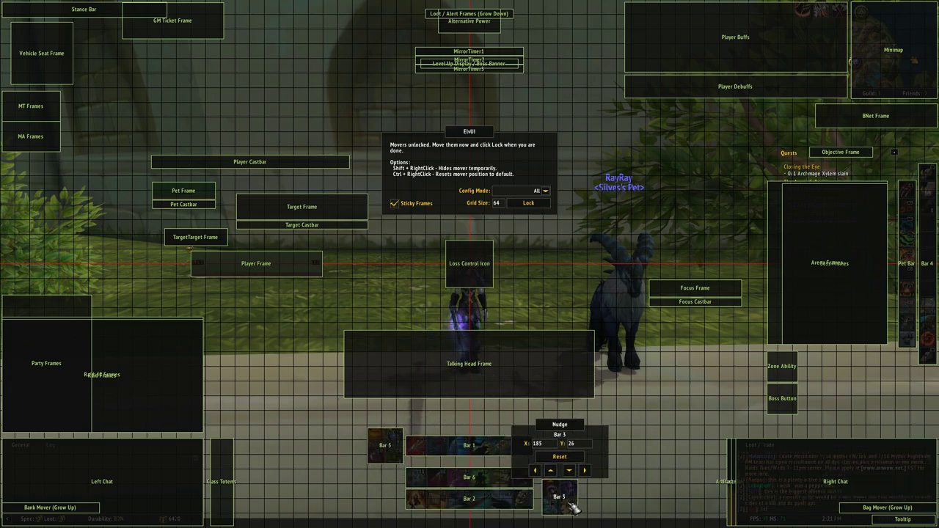
left_click_drag(384, 447, 375, 497)
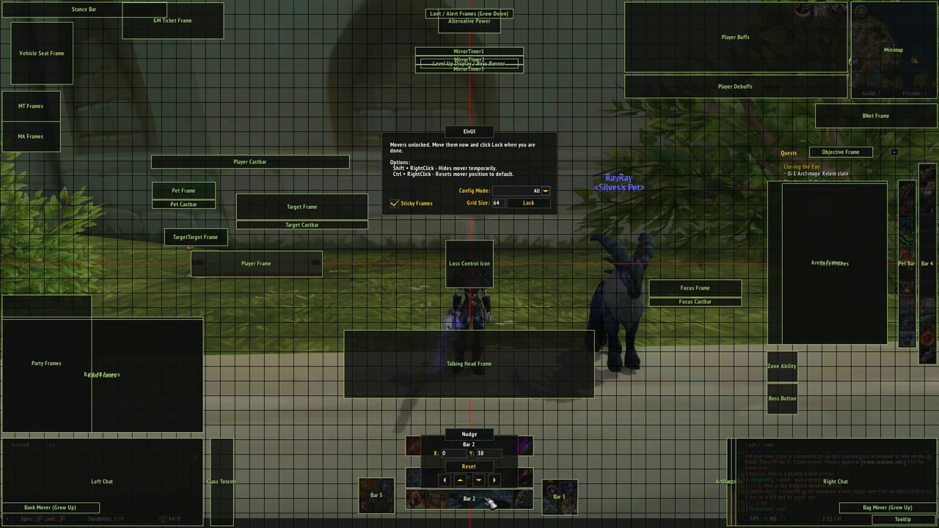
Reorder the central bars so Bar 2 sits above Bar 6, and nudge Bar 6 down to Y 19
mouse_move(517, 477)
left_mouse_down()
mouse_move(523, 513)
mouse_move(525, 473)
left_mouse_up()
left_click(513, 517)
left_click_drag(477, 519, 478, 506)
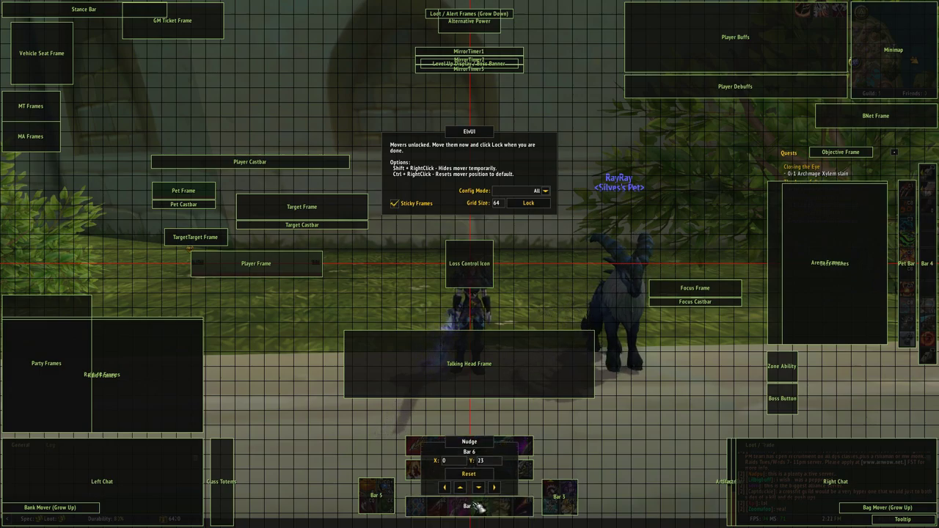
left_click(478, 487)
left_click(478, 487)
left_click(478, 489)
left_click(478, 488)
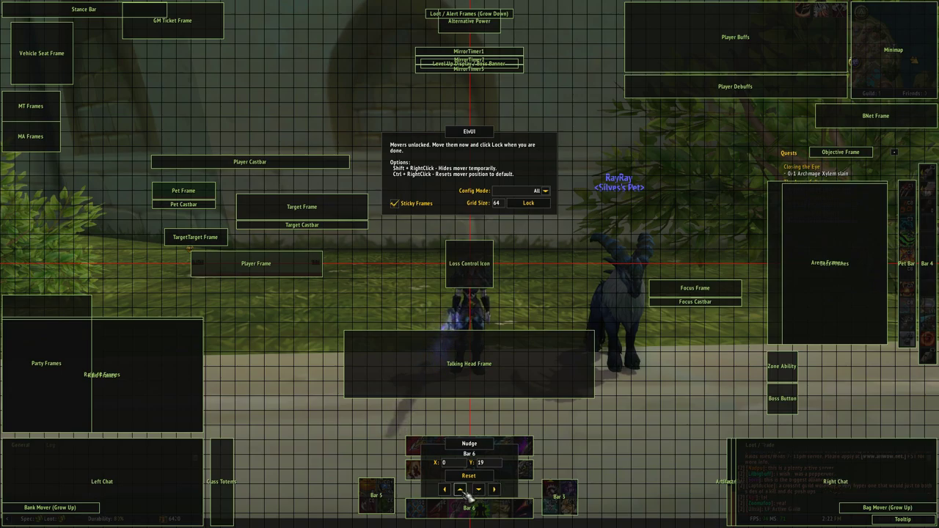
Lower Bar 2 to just above Bar 6 and nudge it to Y 64
mouse_move(502, 472)
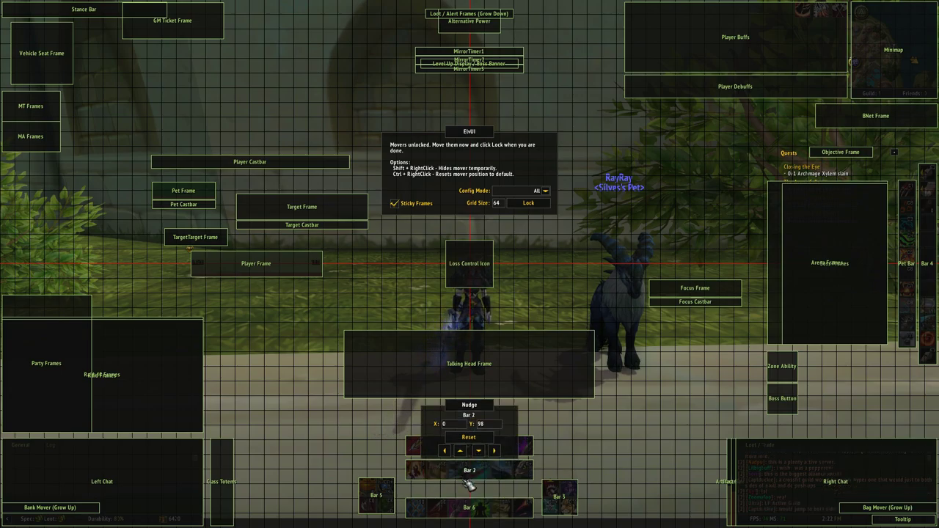
left_click_drag(466, 481, 482, 482)
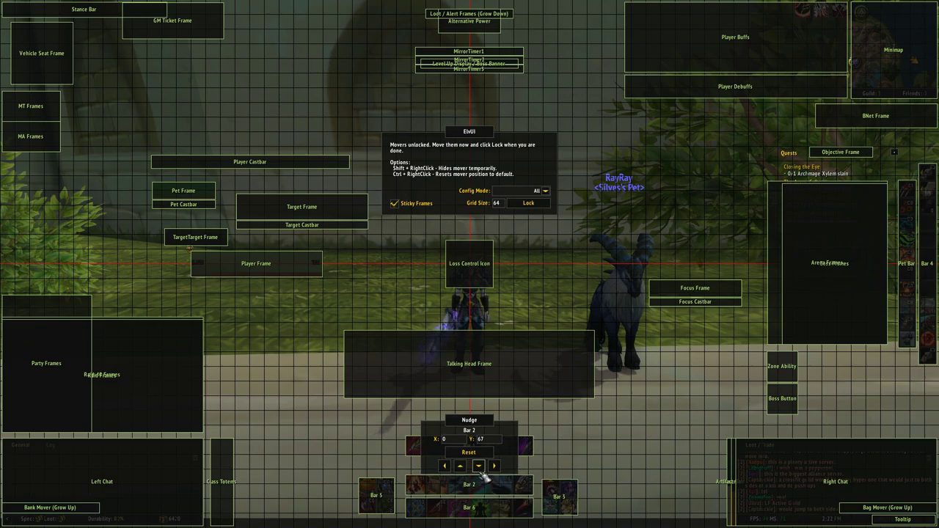
left_click(482, 473)
left_click(482, 473)
left_click(482, 474)
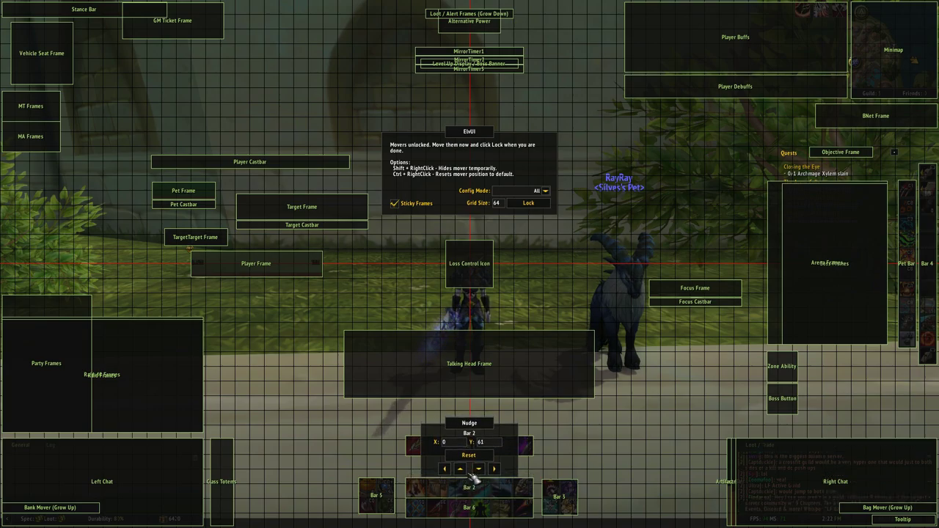
left_click(463, 470)
left_click(464, 471)
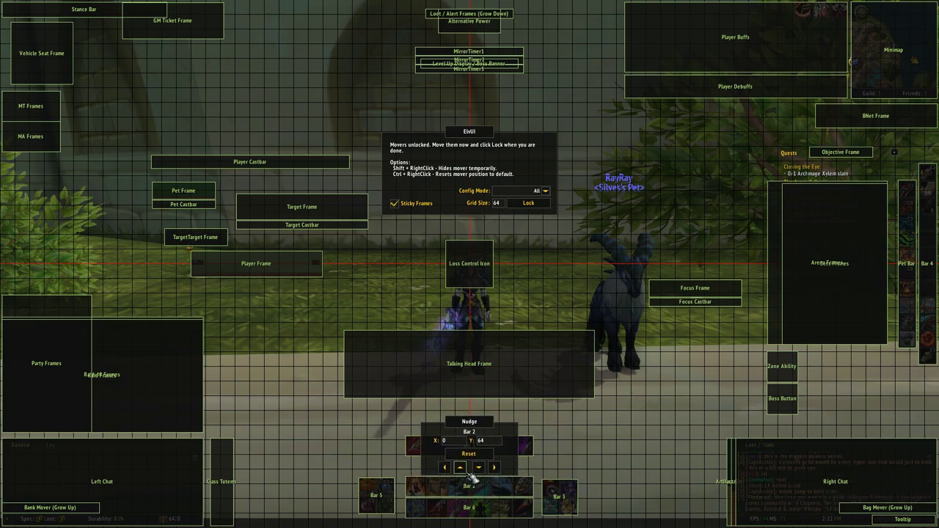
Place Bar 1 directly above Bar 2, centred at X 0 and Y 108
mouse_move(484, 514)
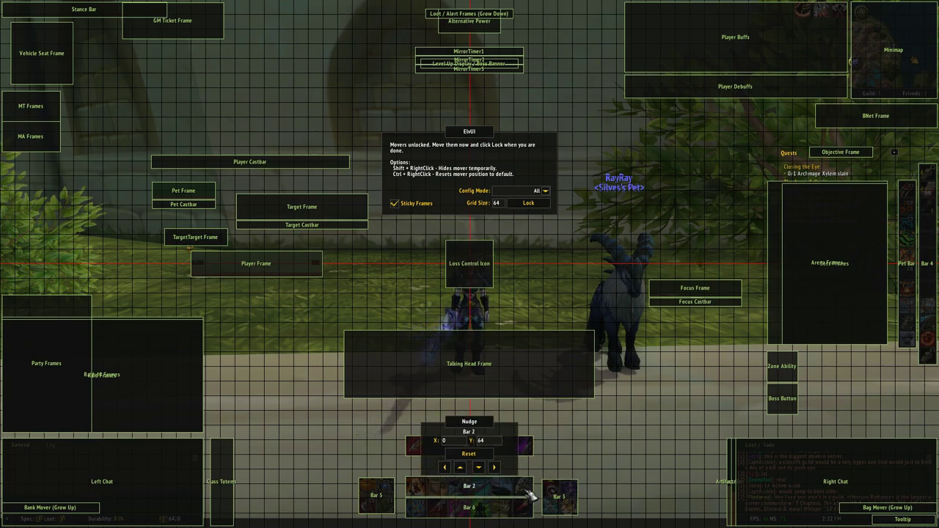
left_click_drag(528, 493, 496, 477)
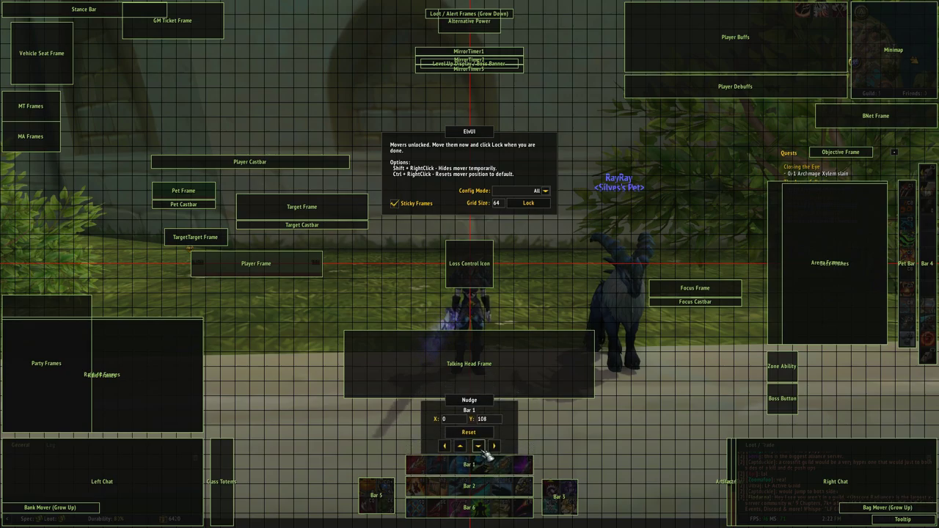
left_click(481, 449)
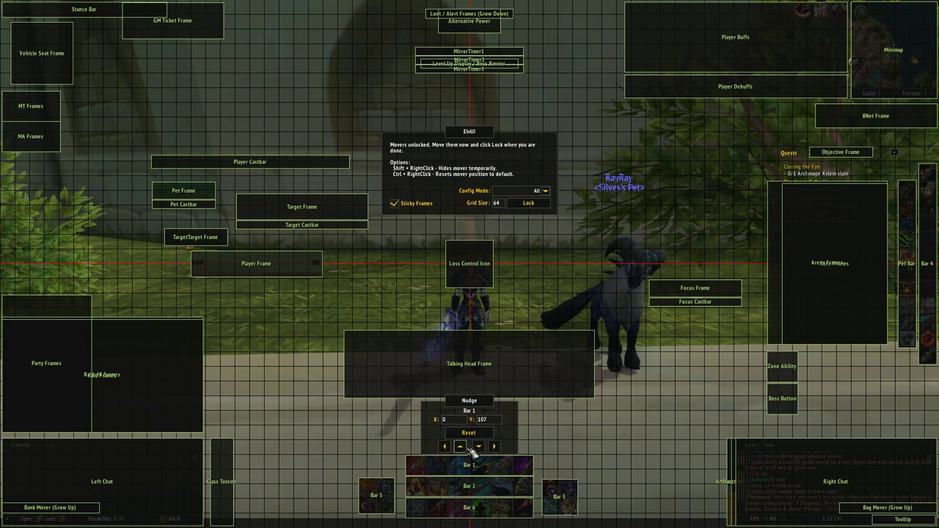
left_click(461, 446)
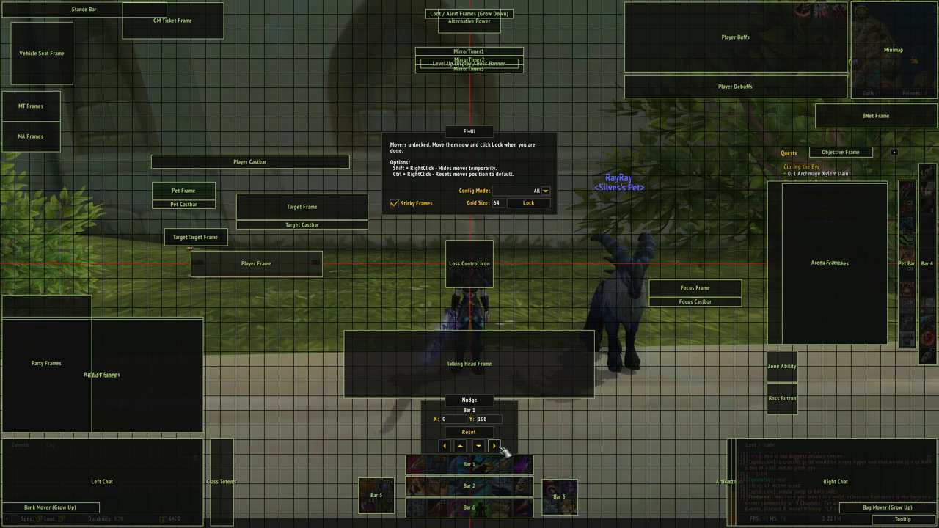
Place Bar 3 directly beside the central bars and nudge it to X 170, Y 20
mouse_move(566, 506)
left_mouse_down()
mouse_move(560, 493)
mouse_move(557, 511)
left_mouse_up()
left_click(555, 476)
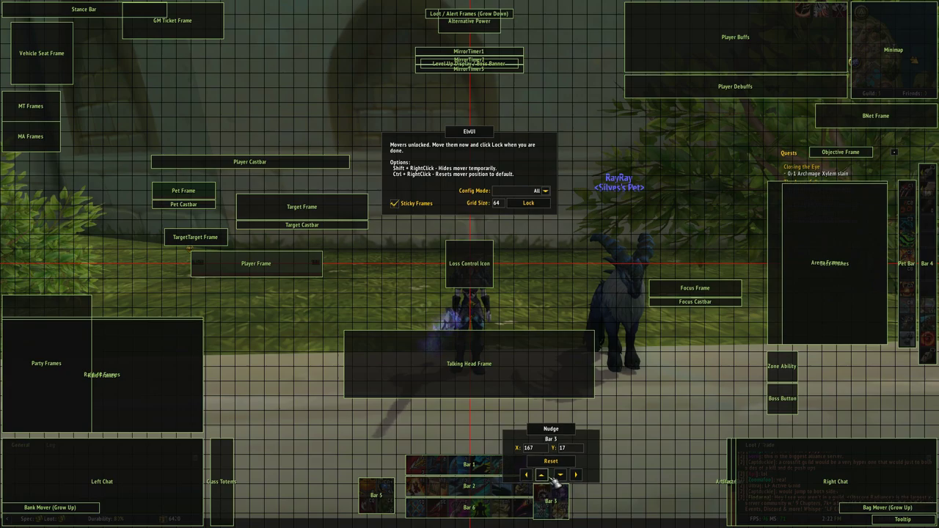
left_click(556, 476)
left_click(578, 475)
left_click(577, 475)
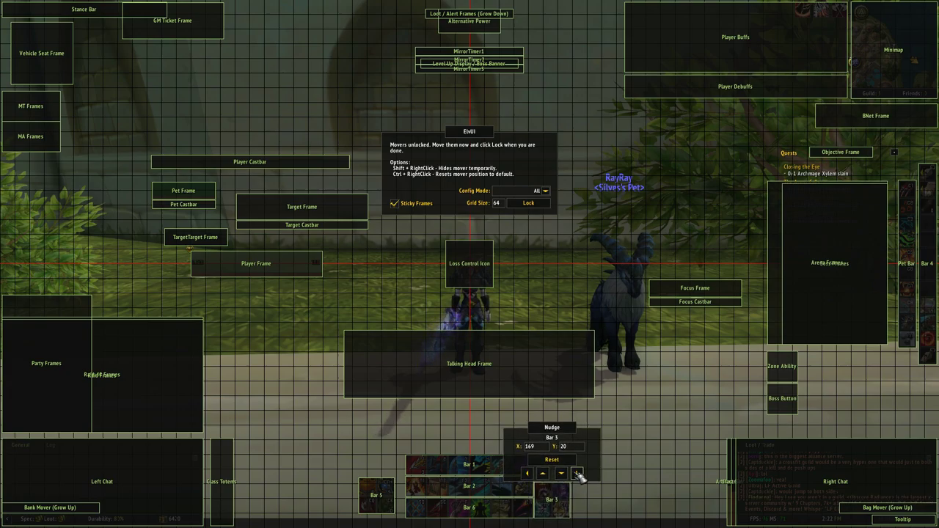
left_click(577, 474)
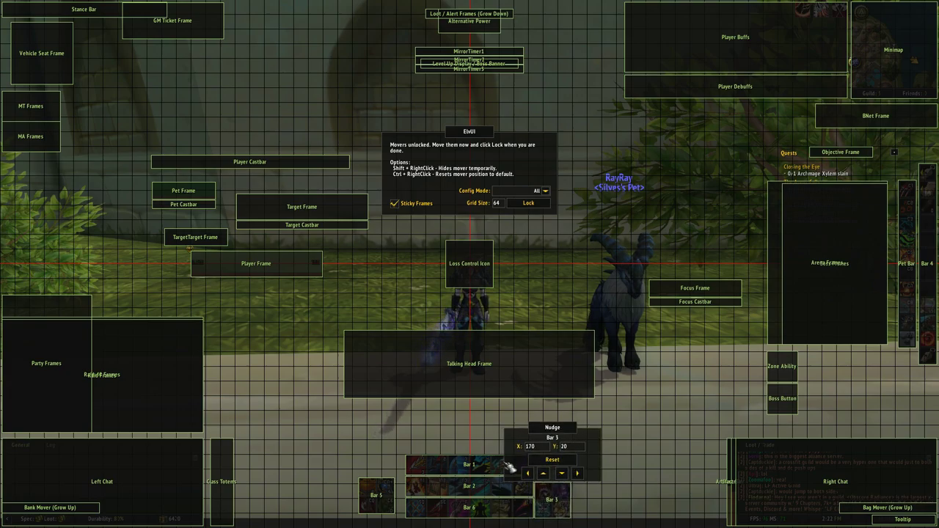
Set Bar 5's position to X -170, Y 20 and lock the movers
left_click(369, 491)
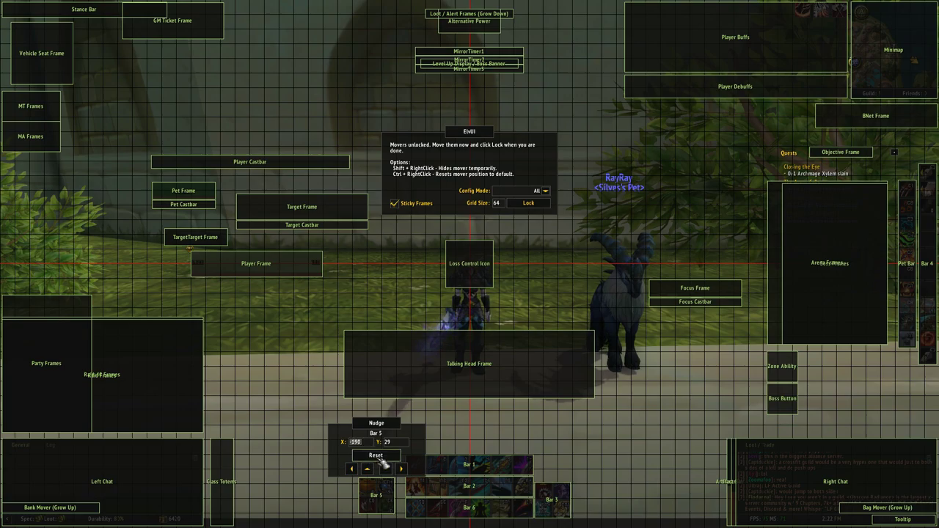
key("Return")
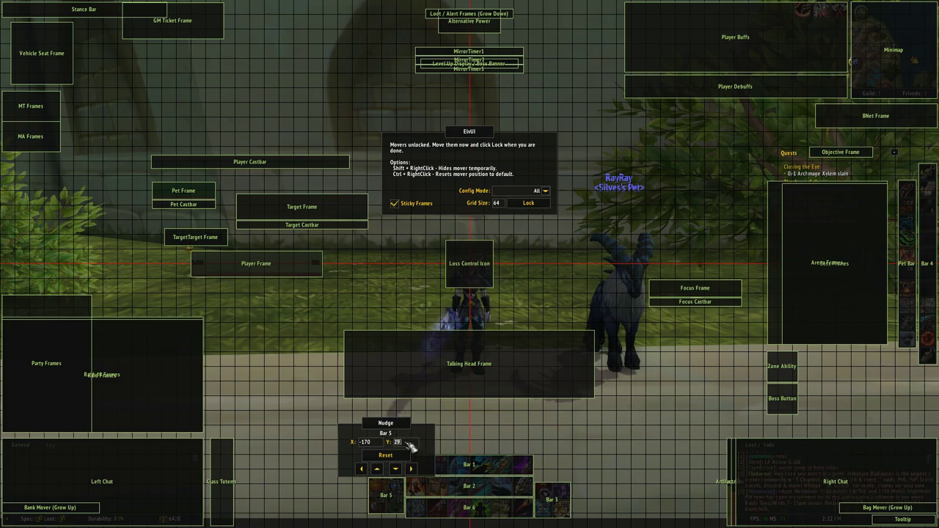
type("0")
key("Return")
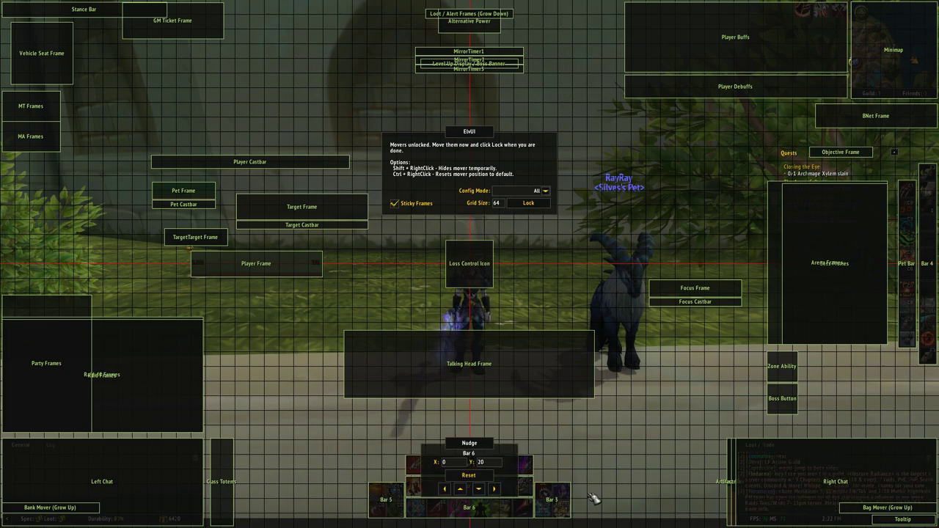
left_click(529, 203)
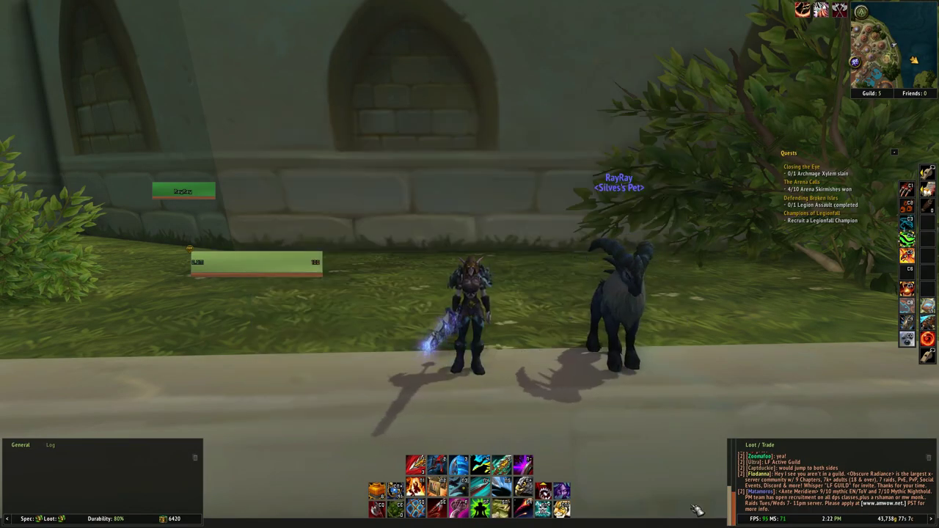
Target the pet and the player character in turn to check the unit frames, then clear the target
left_click(612, 300)
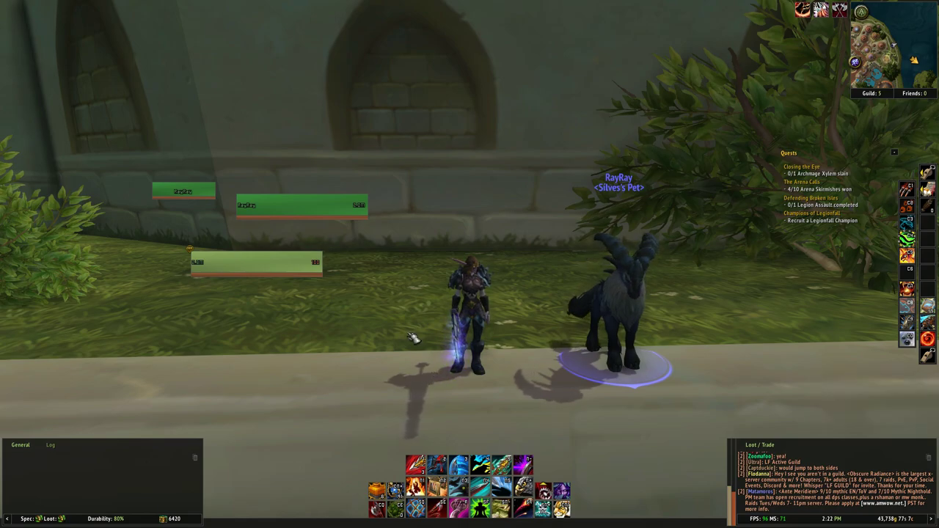
left_click(305, 204)
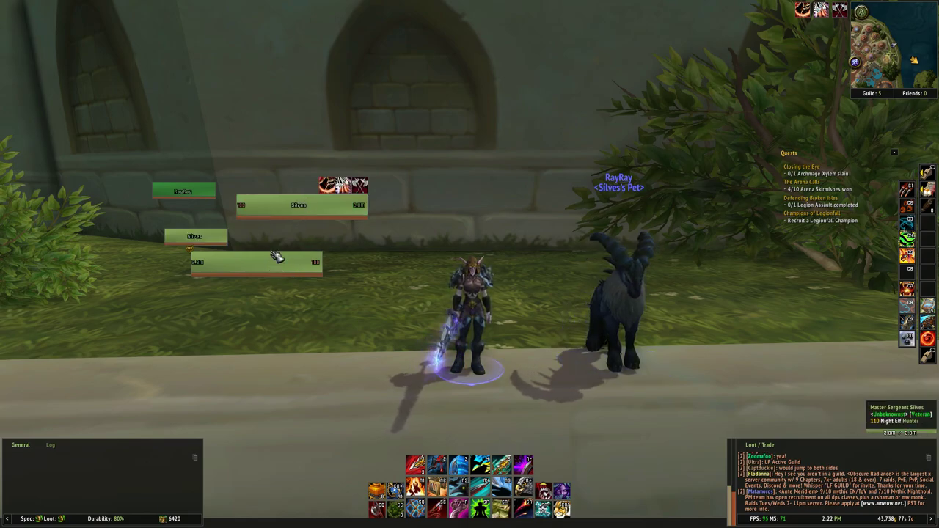
left_click(195, 190)
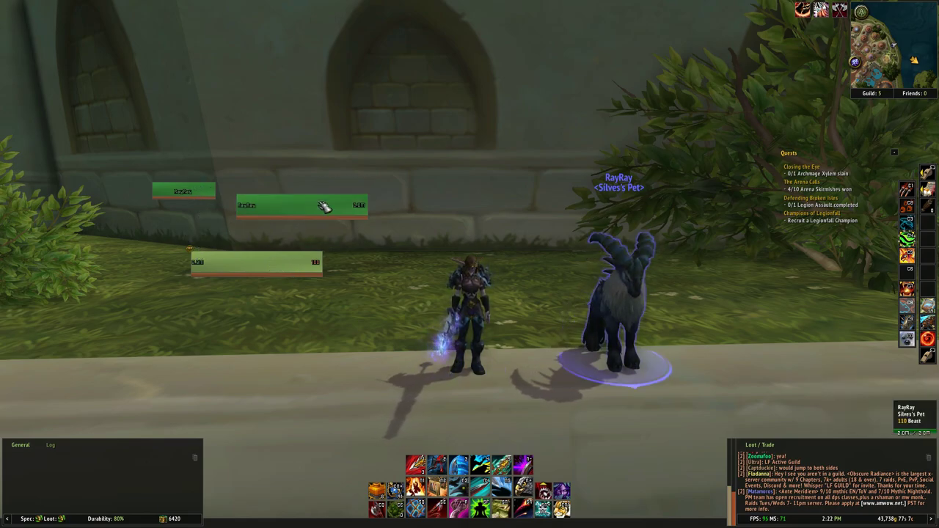
key("Escape")
Unlock the ElvUI movers and place the Player Castbar centred above Bar 1 at about X 0, Y 155
key("Escape")
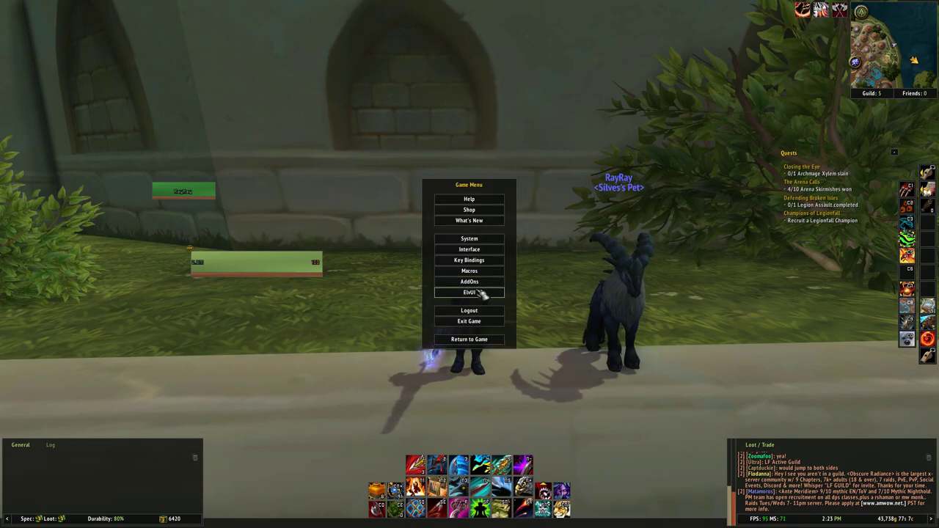
left_click(482, 293)
left_click(566, 132)
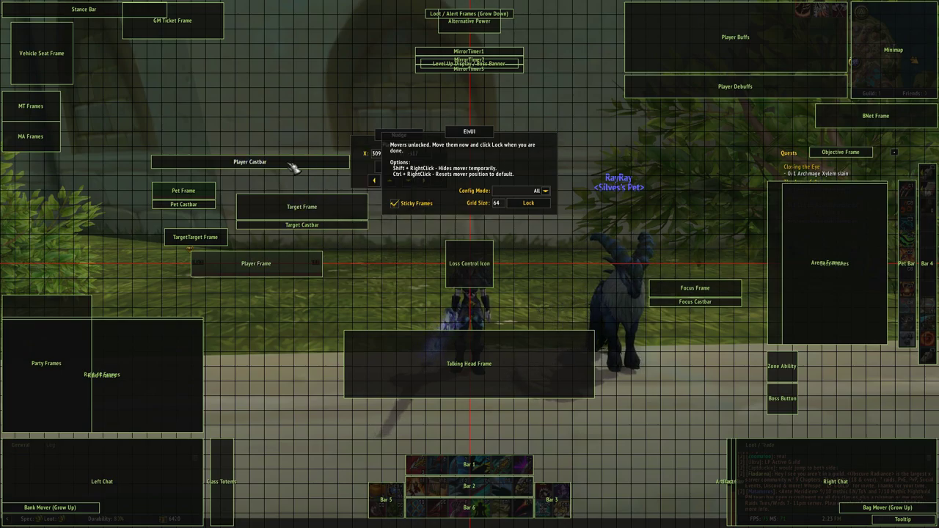
left_click_drag(298, 175, 516, 460)
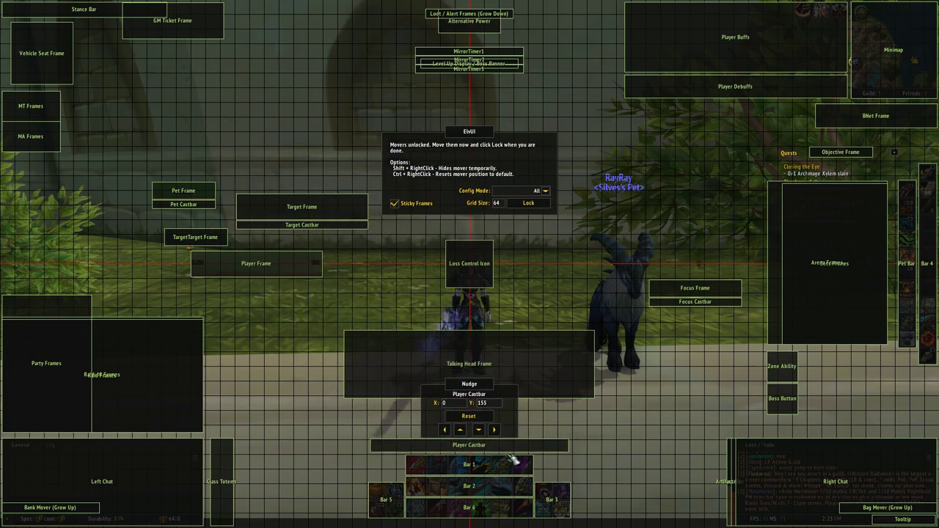
Nudge the Player Castbar down to Y 152, just above Bar 1
left_click(478, 434)
left_click(477, 434)
left_click(478, 434)
left_click(479, 434)
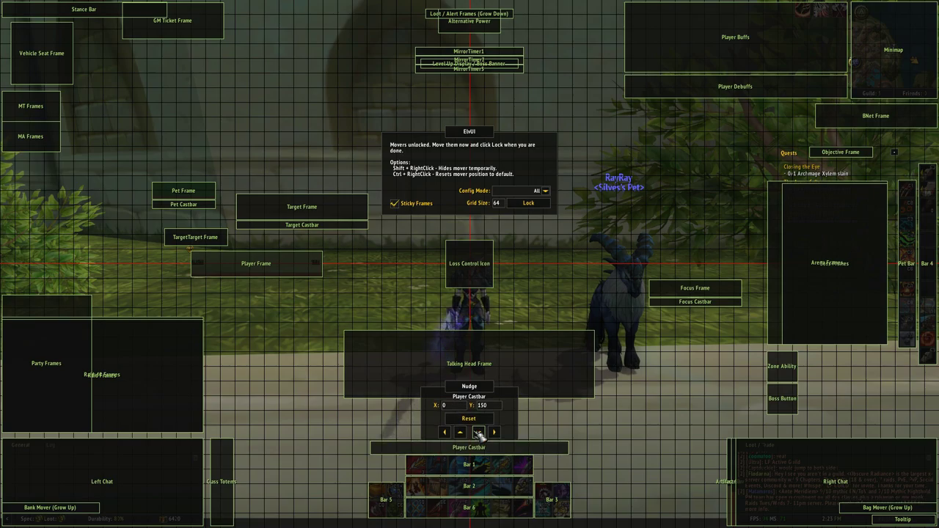
left_click(478, 435)
left_click(478, 436)
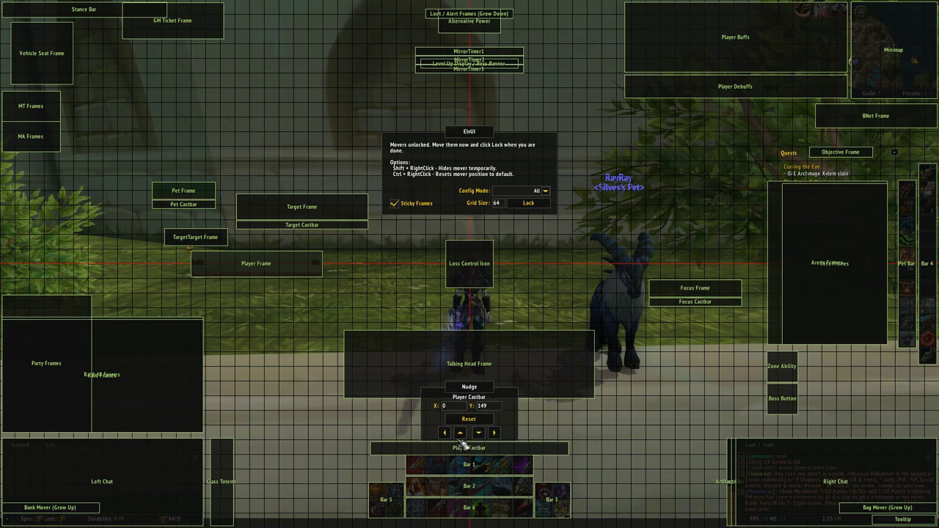
left_click(460, 433)
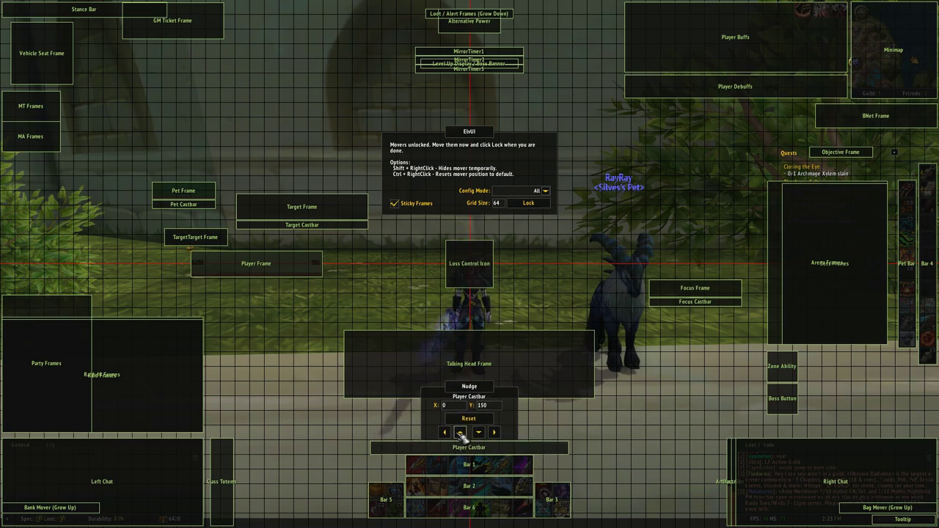
left_click(460, 432)
left_click(477, 433)
left_click(478, 432)
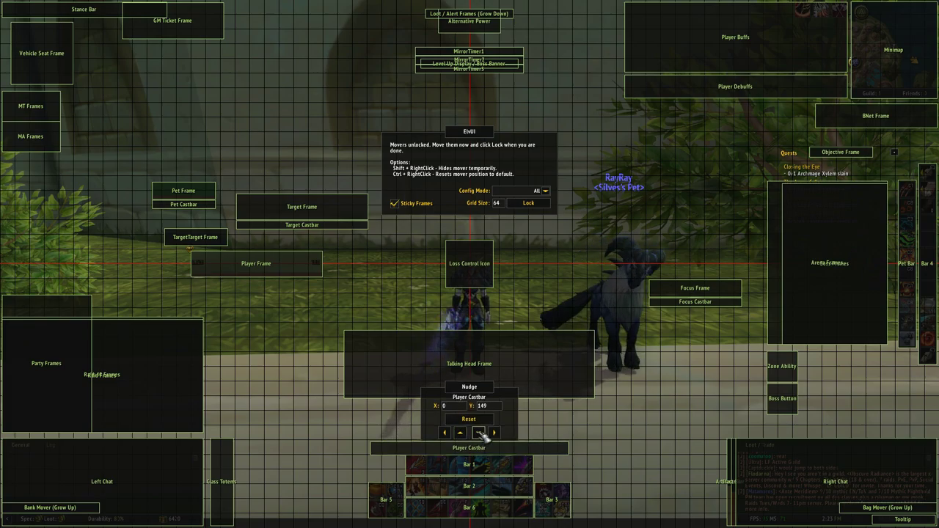
left_click(460, 432)
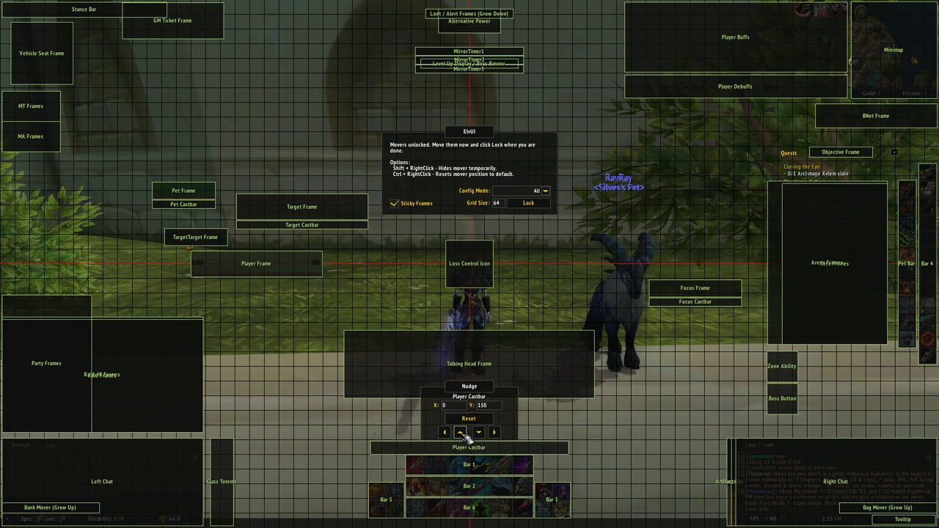
left_click(460, 433)
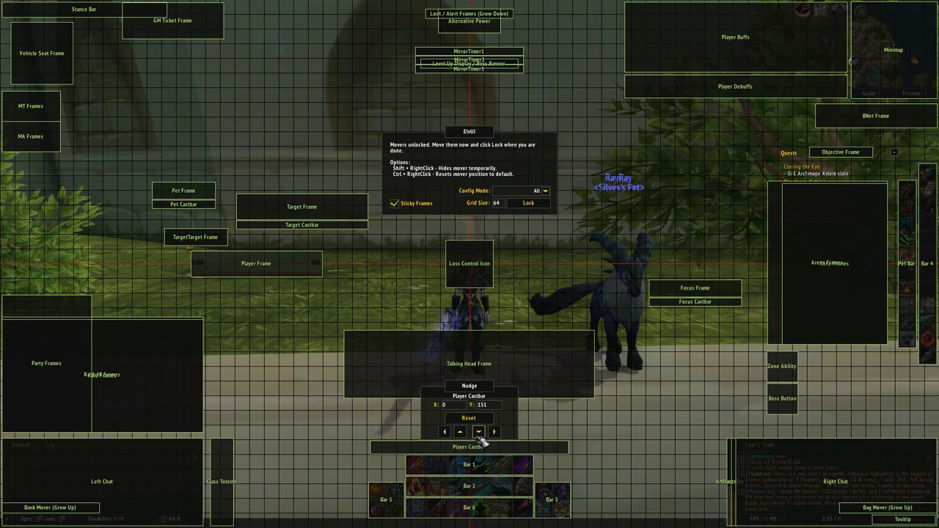
left_click(478, 433)
left_click(477, 432)
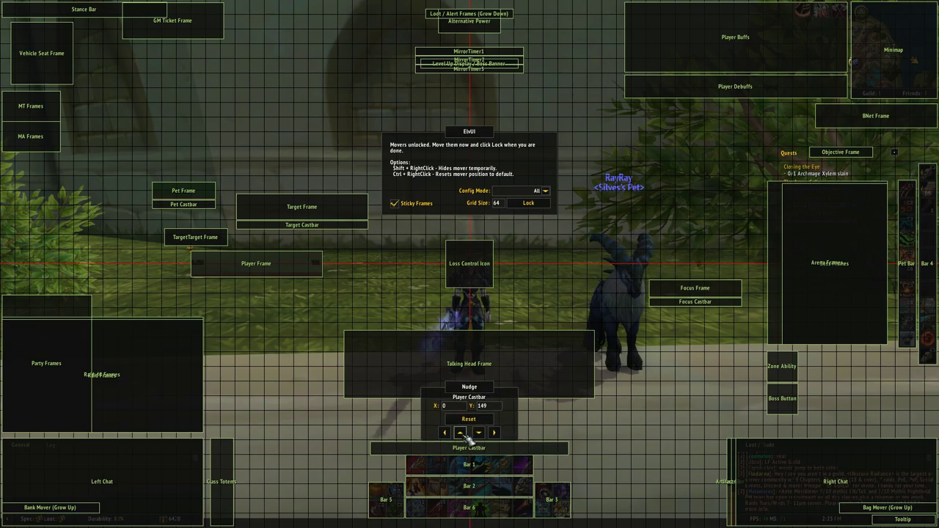
left_click(460, 432)
left_click(460, 433)
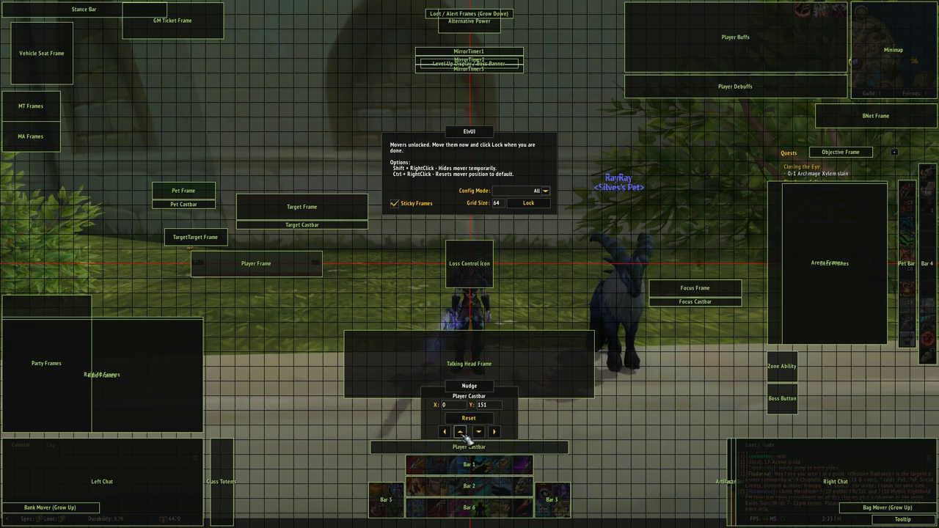
left_click(461, 432)
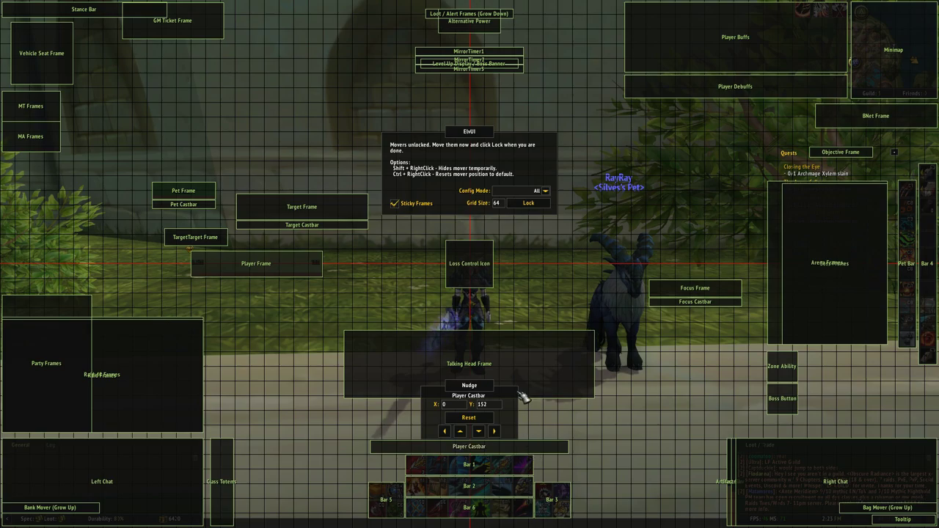
Move the Target Frame above the Player Castbar, at about Y 210, and set its X to 137
left_click(303, 225)
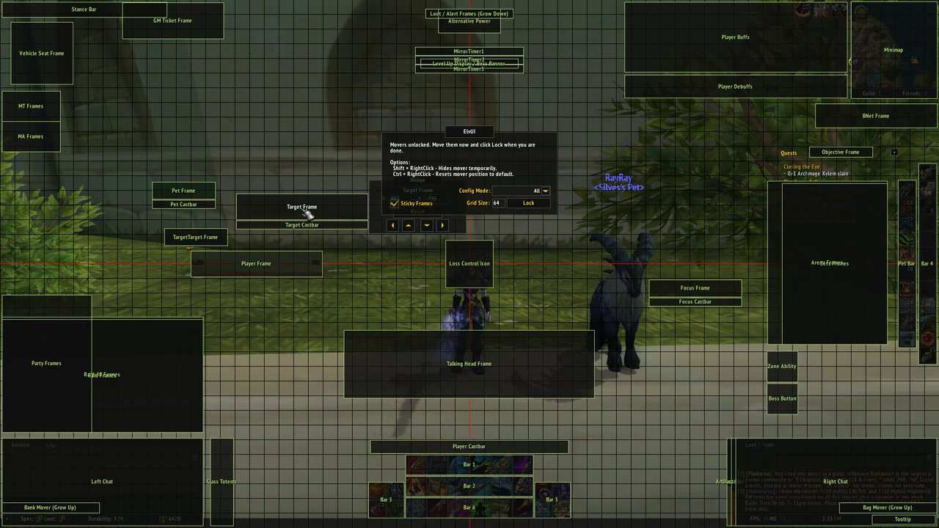
left_click_drag(308, 212, 535, 431)
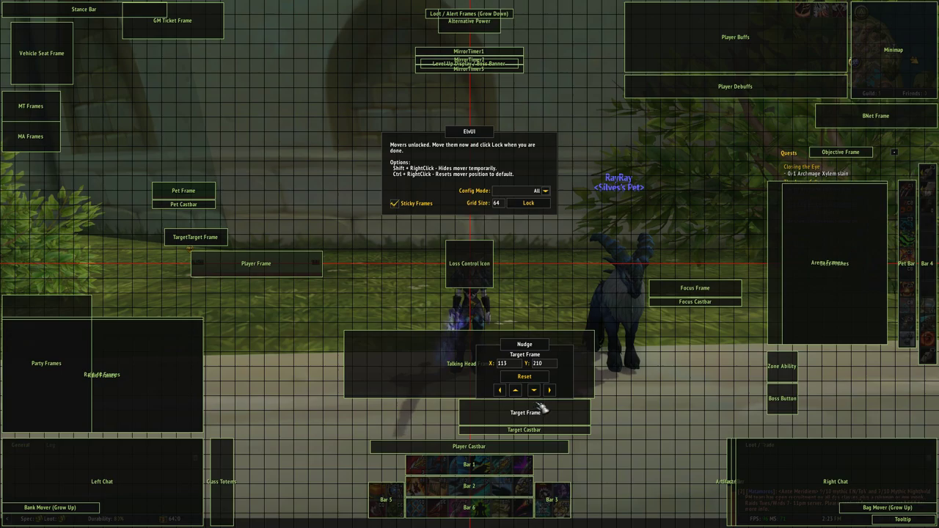
left_click_drag(541, 408, 551, 409)
left_click(522, 363)
key("BackSpace")
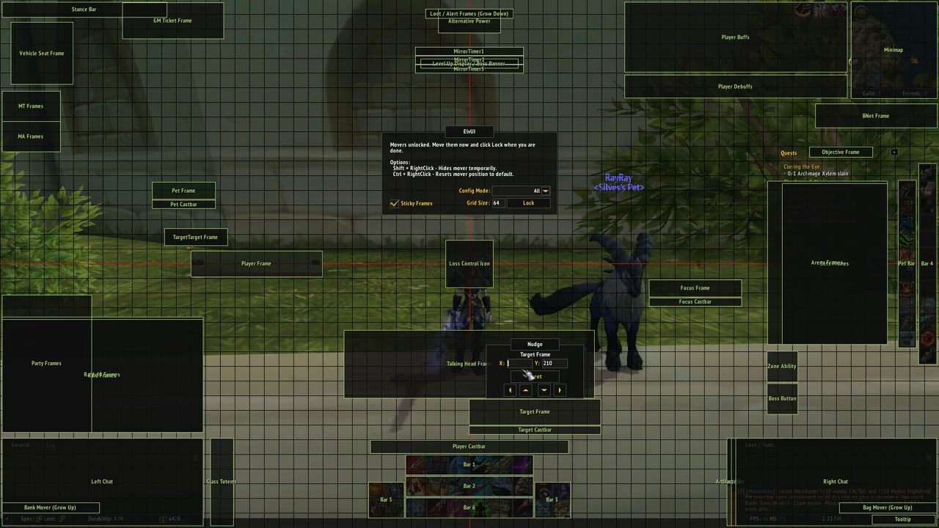
type("137")
key("Return")
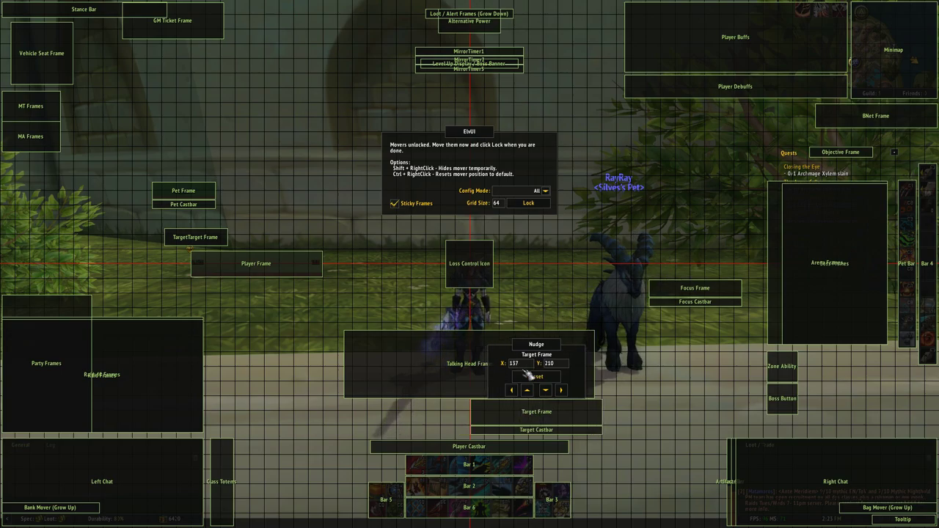
Lower the Target Frame to Y 201 so its castbar sits just above the Player Castbar
left_click(552, 396)
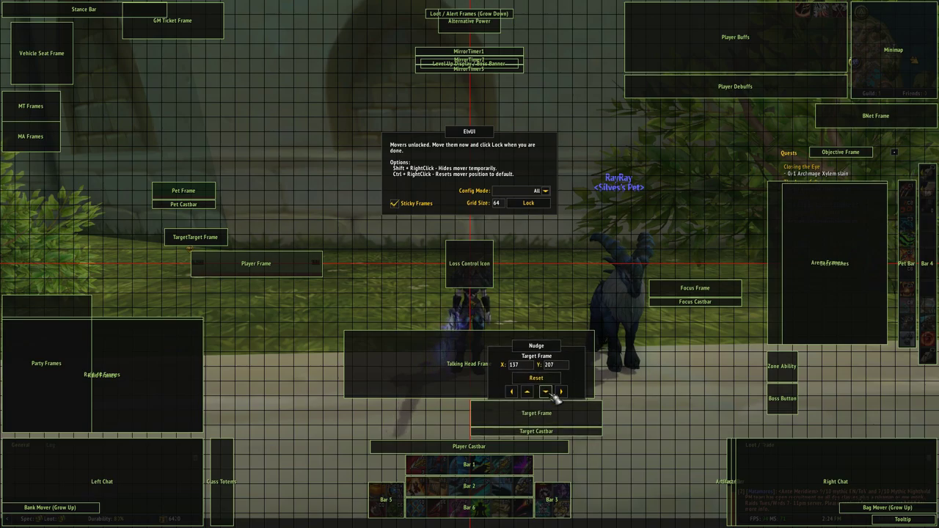
left_click(552, 397)
left_click(551, 396)
left_click(550, 397)
left_click(550, 397)
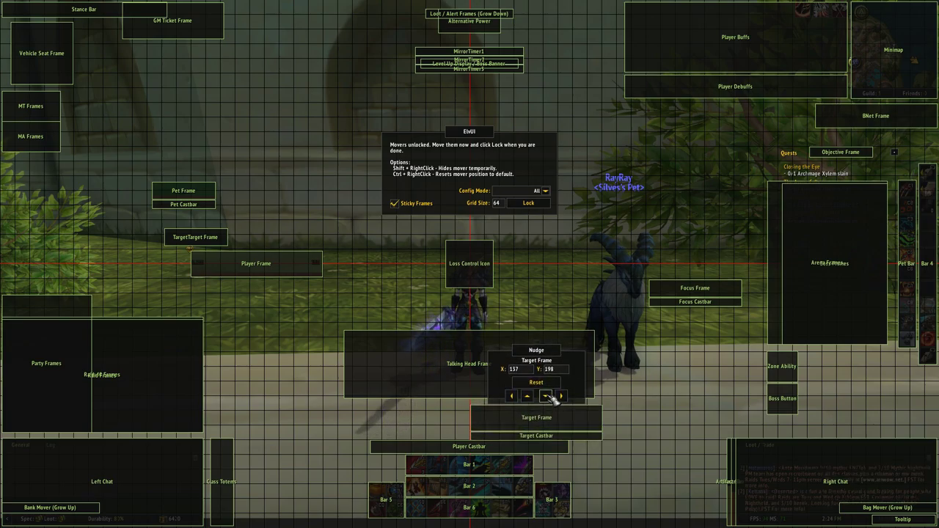
left_click(527, 396)
left_click(527, 397)
left_click(527, 447)
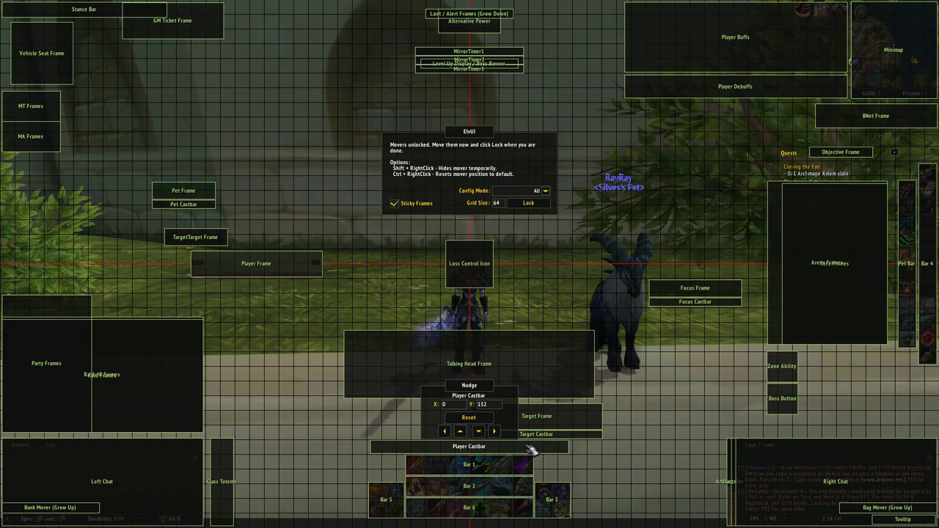
left_click(581, 412)
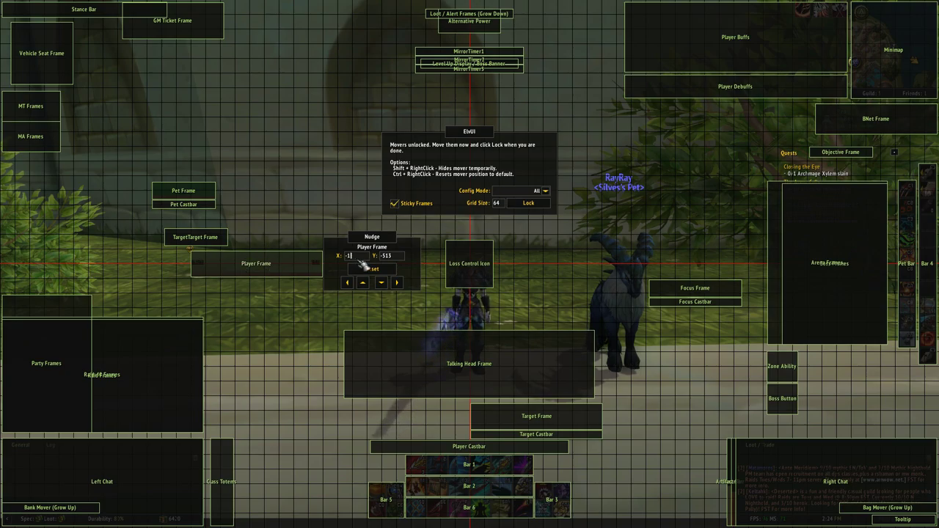
Try to set the Player Frame's X position to -137
key("Return")
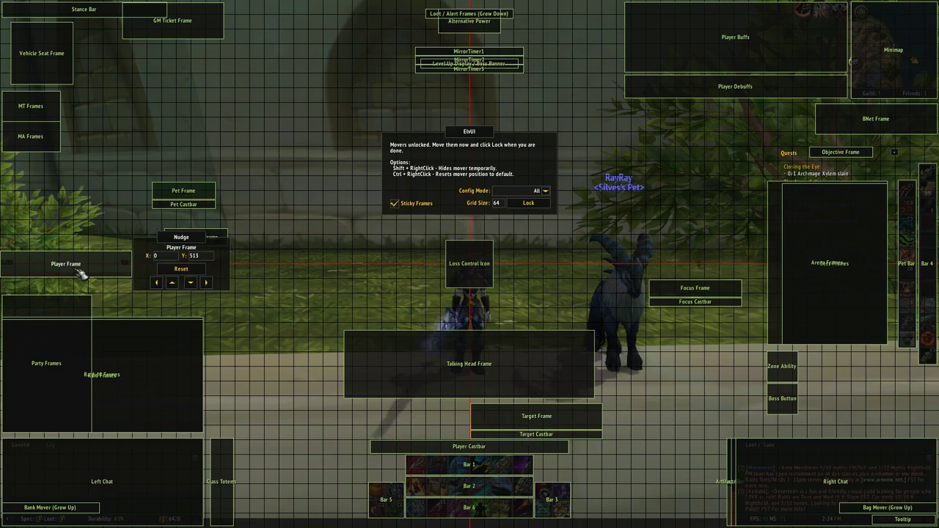
left_click(170, 256)
key("BackSpace")
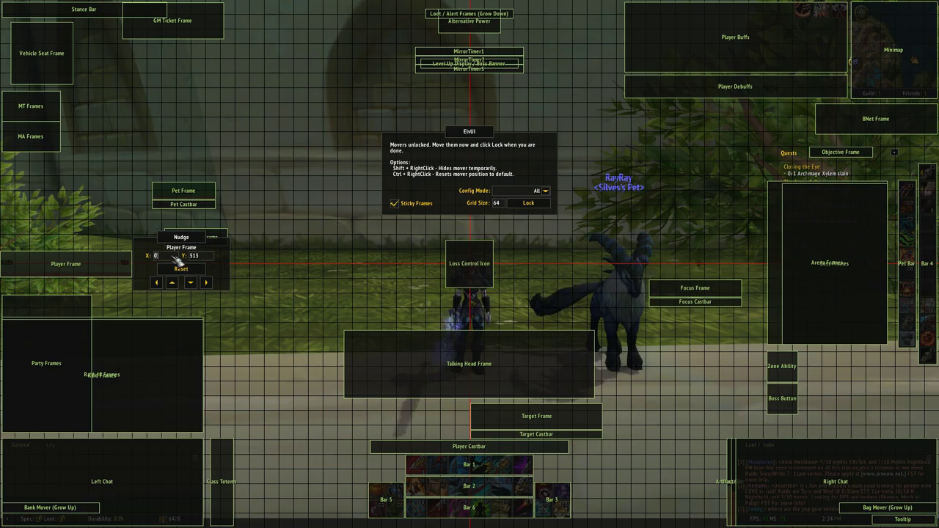
type("-")
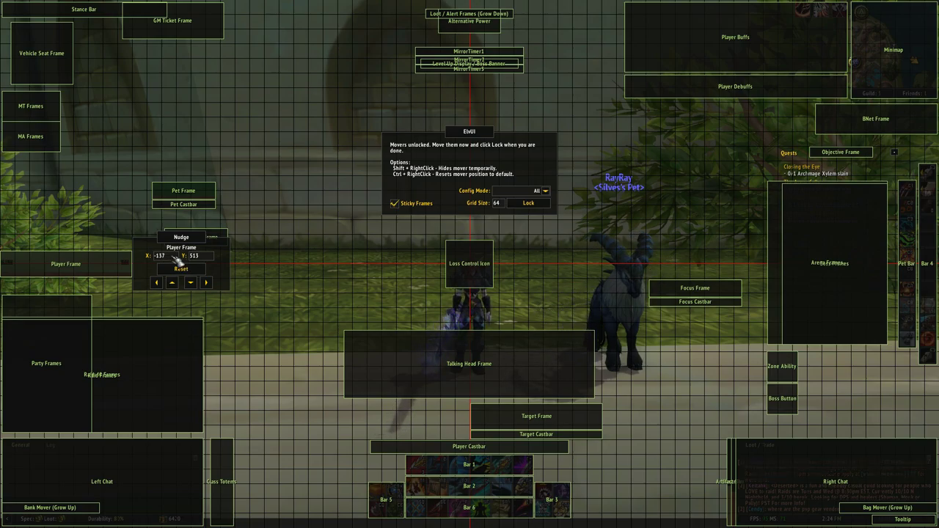
type("137")
Place the Player Frame beside the Target Frame at X -137, Y 201 so the two frames line up
left_click_drag(46, 268, 444, 421)
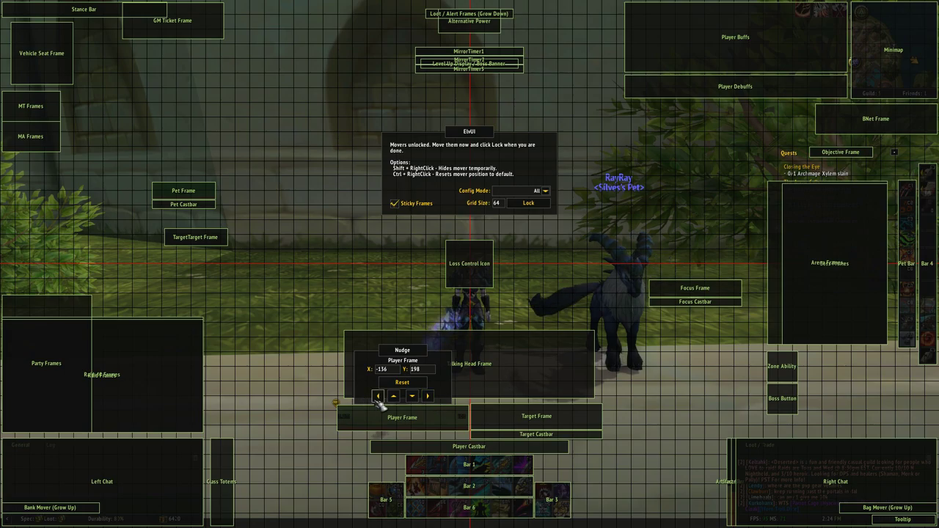
mouse_move(553, 411)
mouse_move(463, 418)
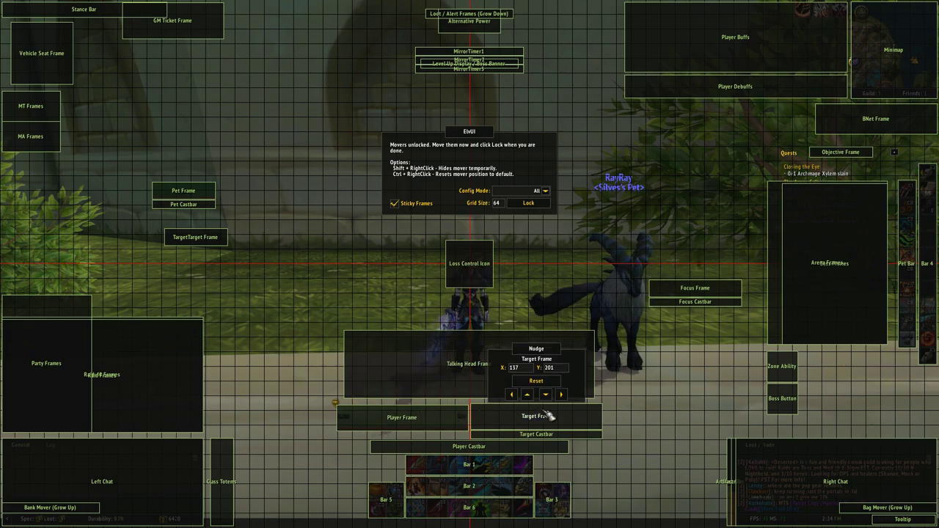
mouse_move(413, 417)
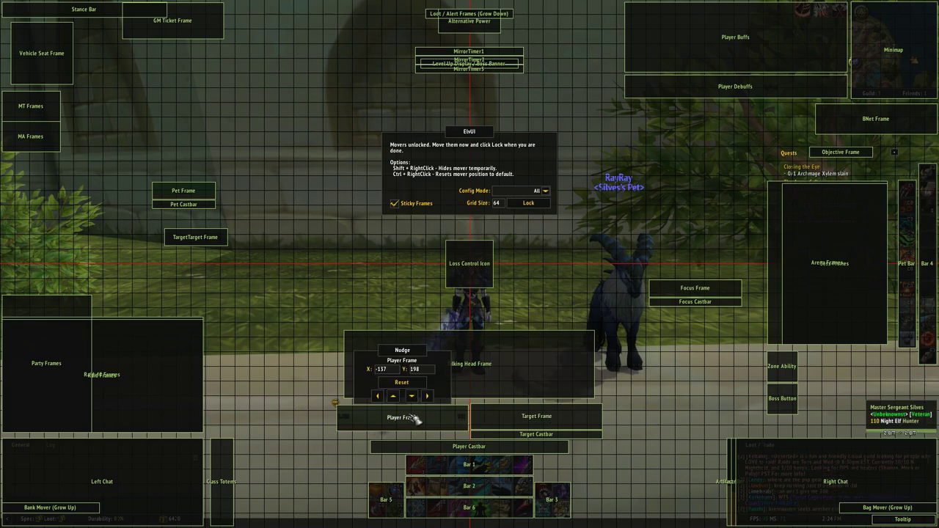
left_click(394, 395)
left_click(394, 395)
left_click(394, 395)
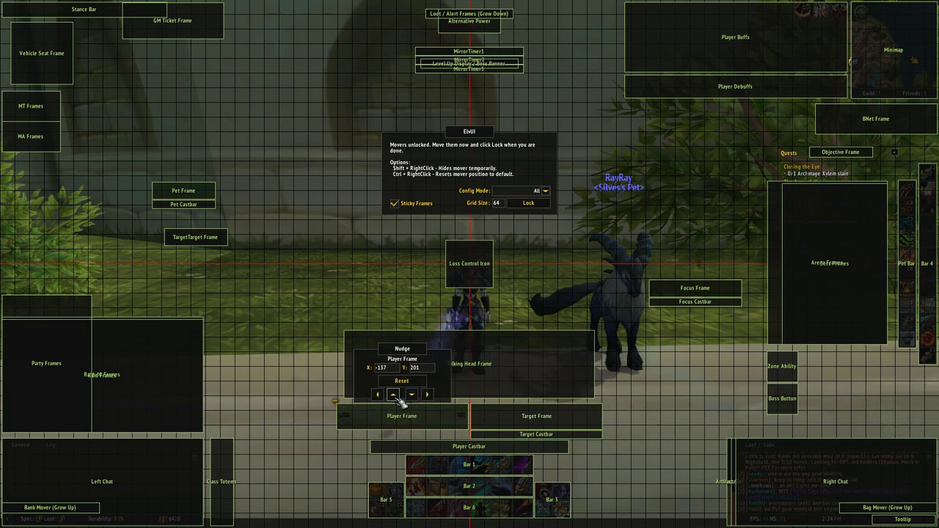
Move the TargetTarget Frame to the outer side of the Target Frame and nudge it horizontally until their edges meet
mouse_move(514, 359)
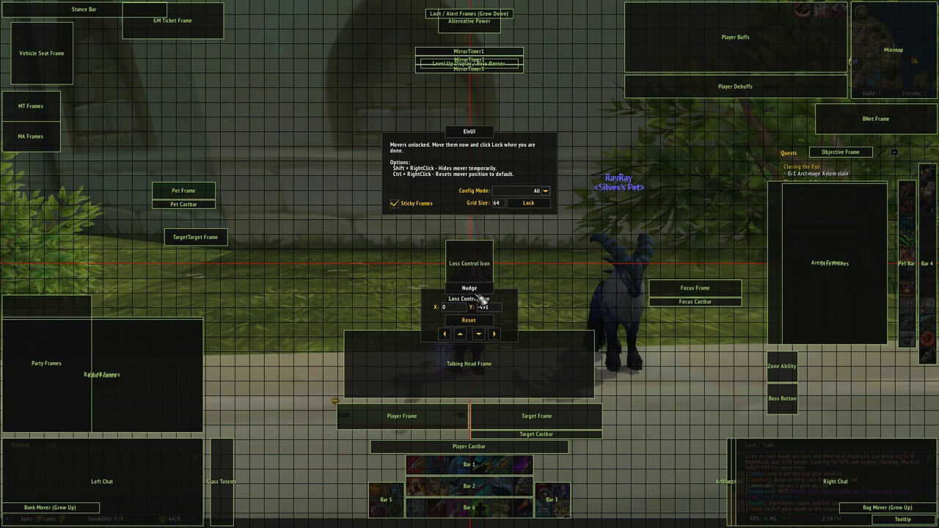
mouse_move(548, 436)
mouse_move(587, 422)
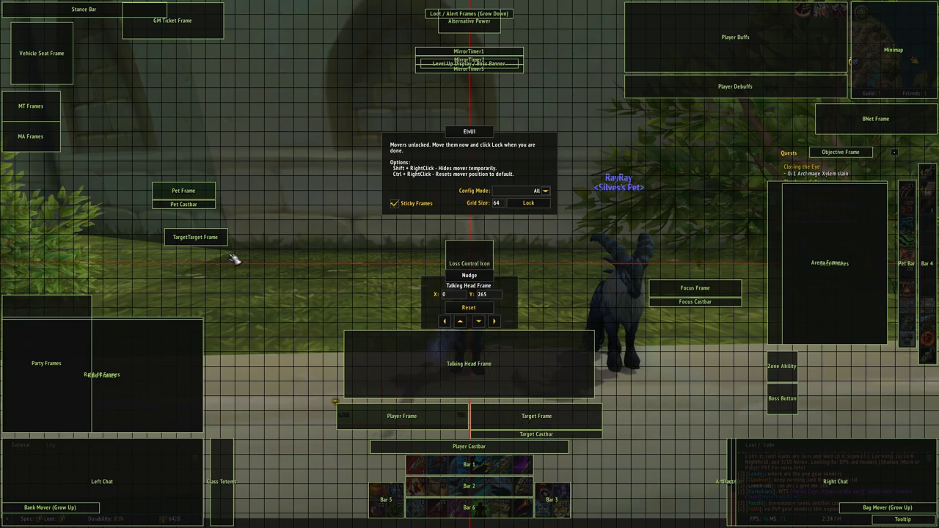
mouse_move(199, 231)
left_click_drag(198, 236, 647, 413)
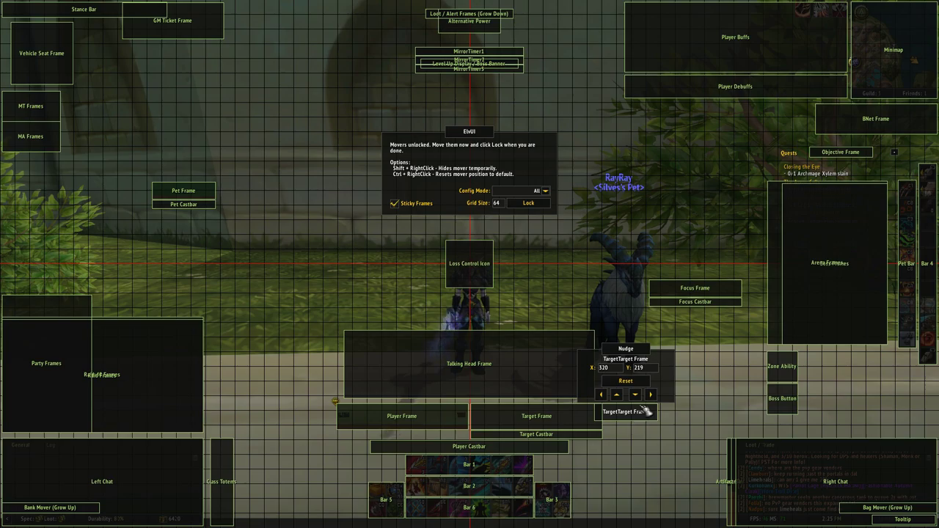
left_click(650, 400)
left_click(653, 400)
left_click(656, 399)
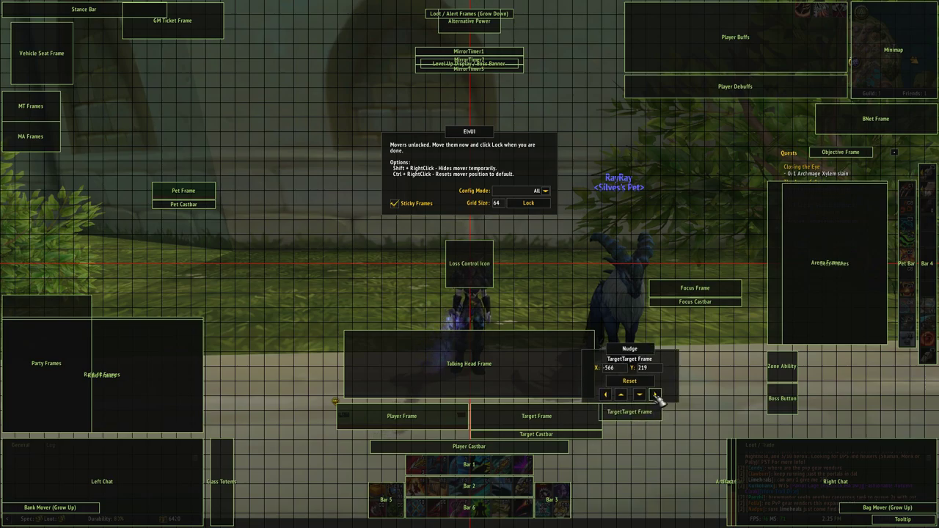
left_click(659, 398)
left_click(659, 396)
left_click(659, 396)
left_click(660, 395)
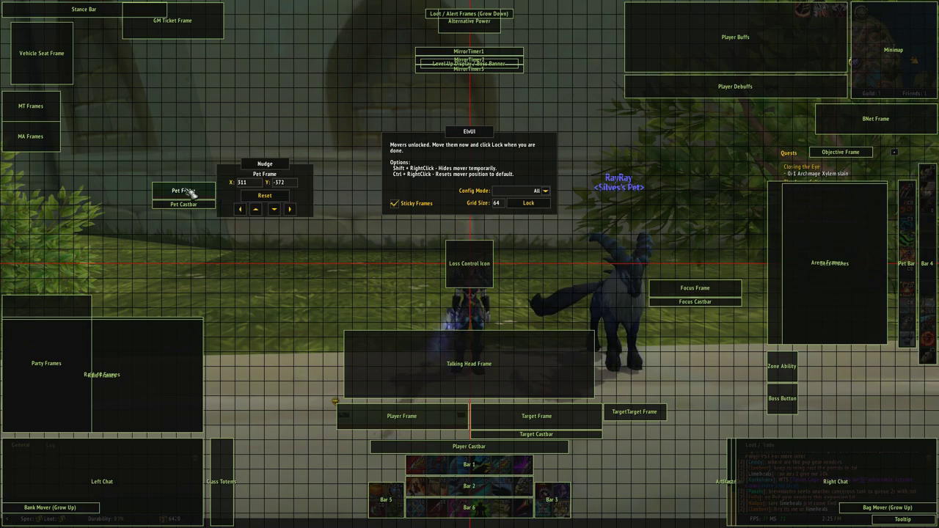
Attach the Pet Frame to the outer side of the Player Frame and move the Focus Frame to X -357, Y 396
left_click_drag(192, 193, 256, 348)
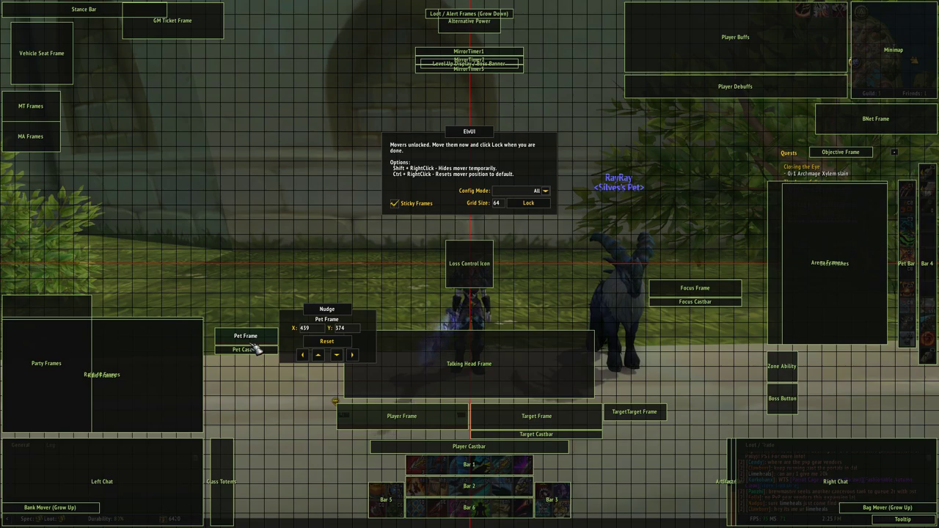
left_click_drag(255, 349, 254, 263)
left_click_drag(657, 304, 686, 270)
left_click_drag(251, 259, 309, 416)
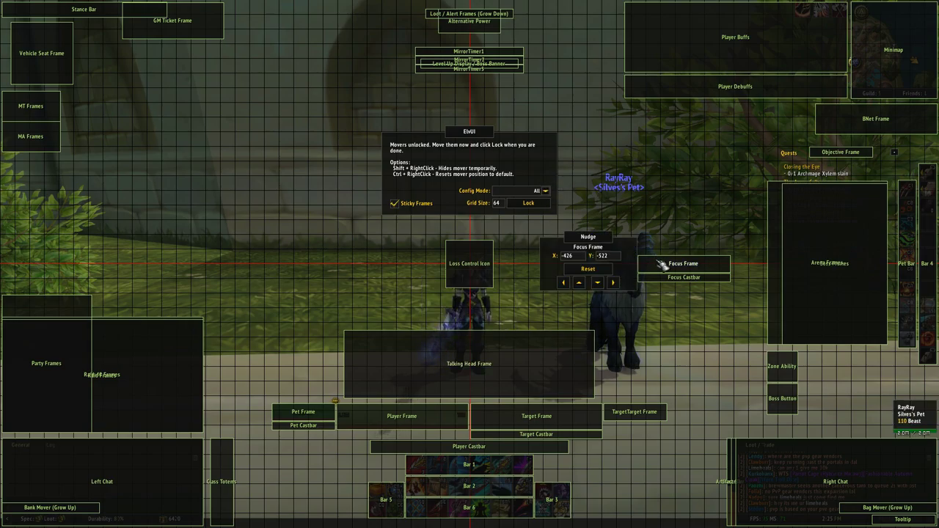
left_click_drag(672, 276, 706, 337)
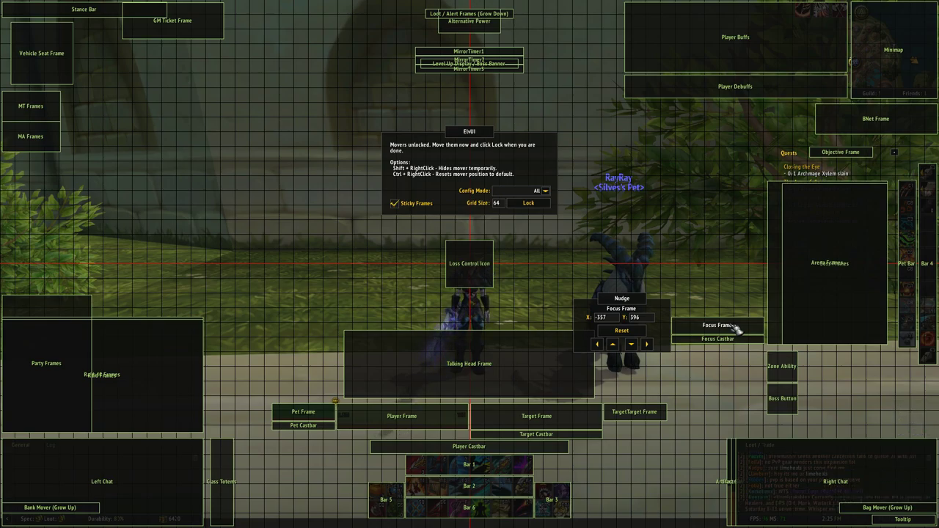
Move the Zone Ability and Boss Button below the Focus Frame at X -356, then lock the movers and close the settings
left_click_drag(781, 400, 762, 414)
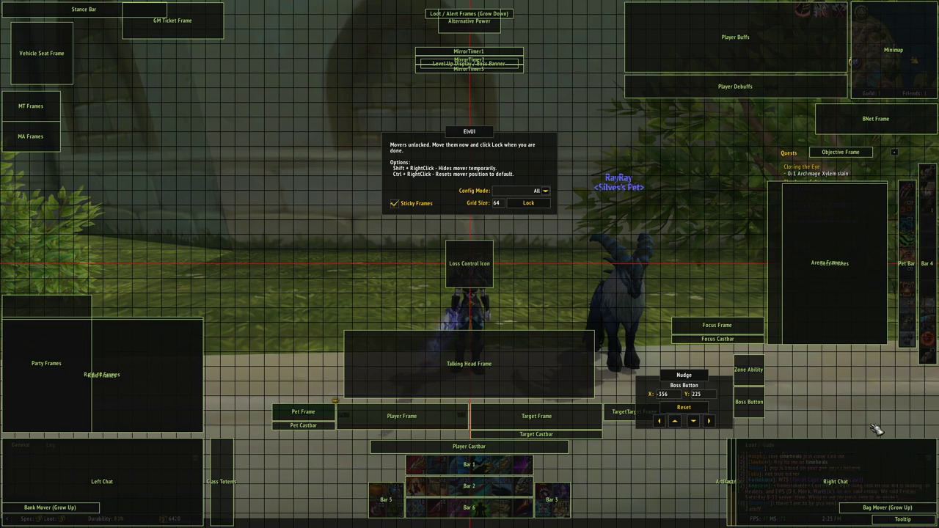
mouse_move(796, 444)
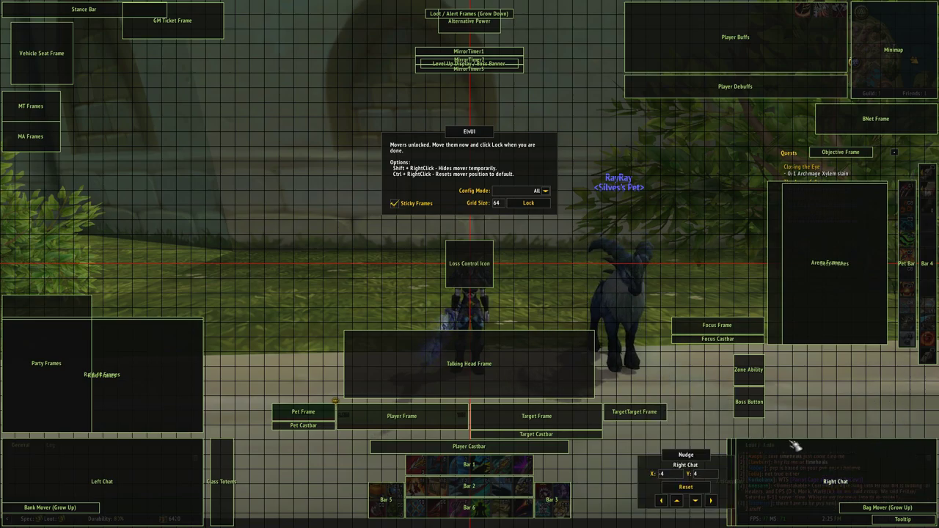
mouse_move(488, 250)
left_click(528, 203)
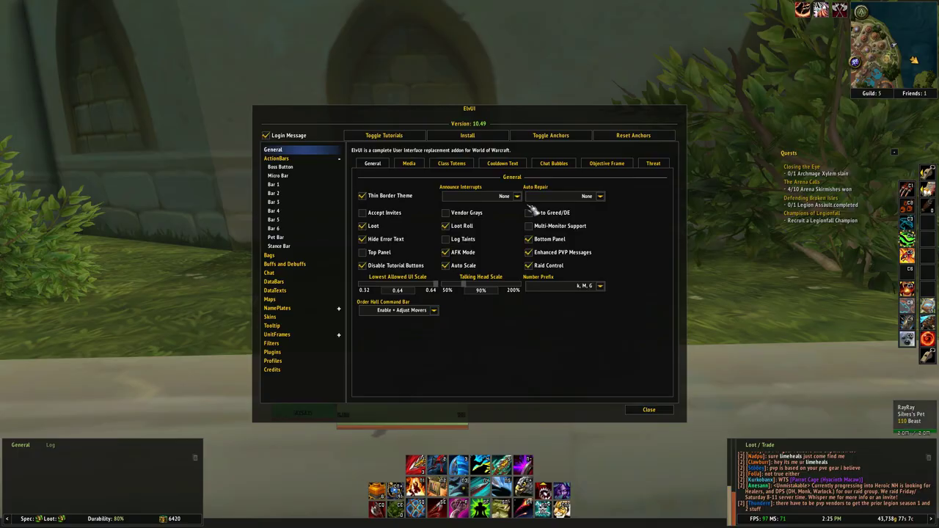
key("Escape")
Target the pet and use a Bar 1 ability to check the new frame layout, then clear the target
left_click(620, 316)
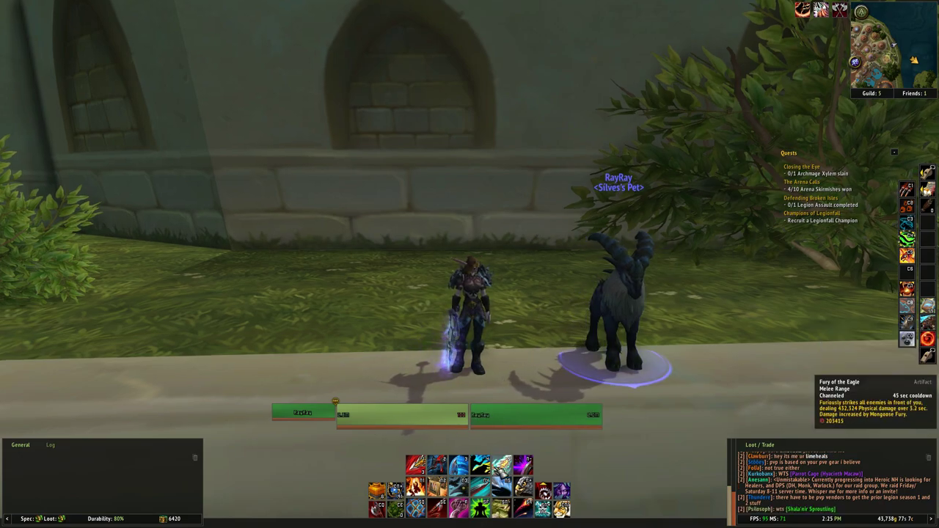
left_click(459, 461)
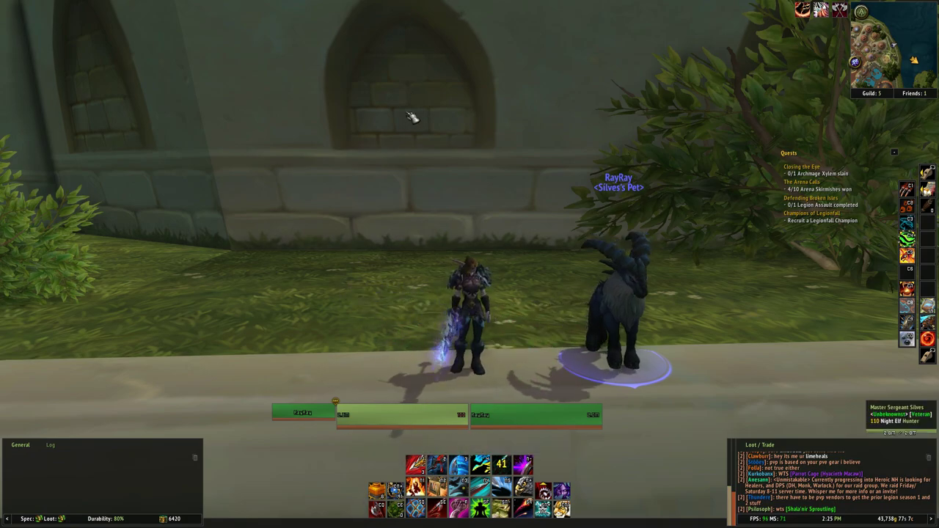
left_click(408, 143)
Enable the Micro Bar in the ElvUI action bar settings
key("Escape")
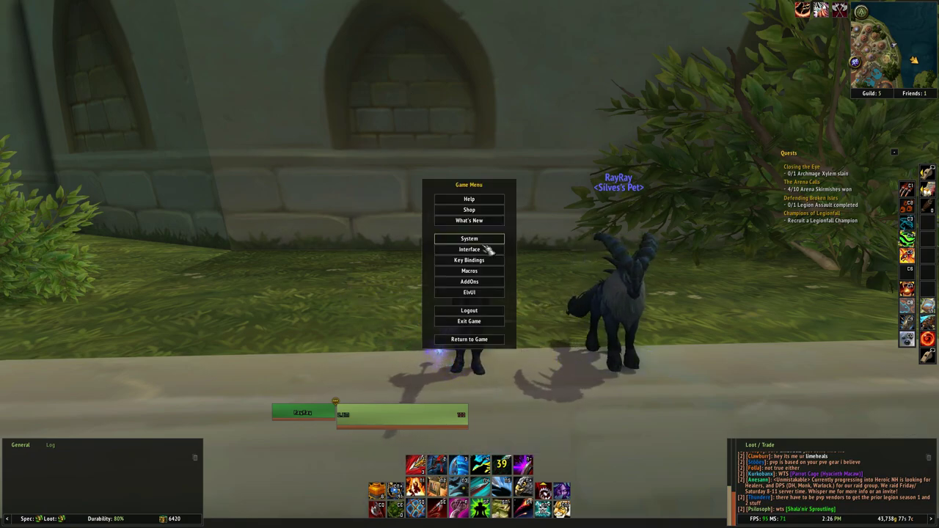
left_click(489, 292)
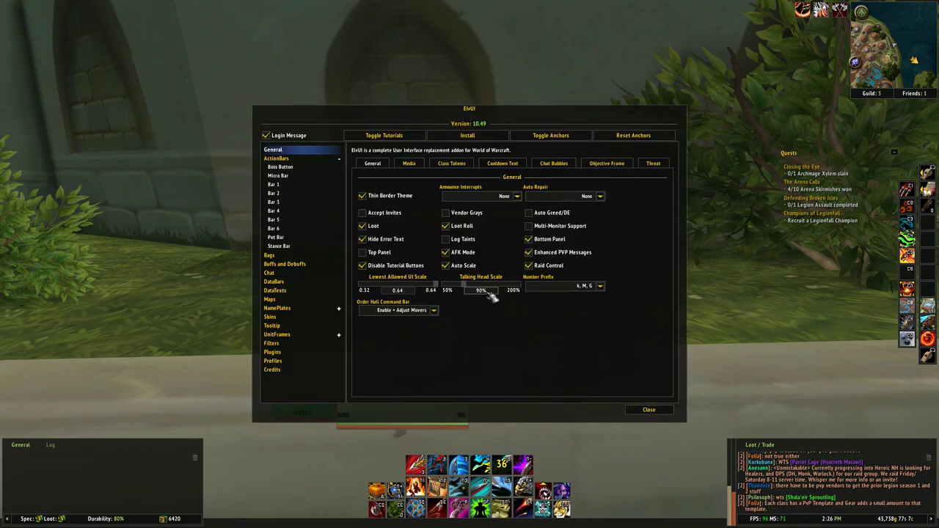
left_click(298, 179)
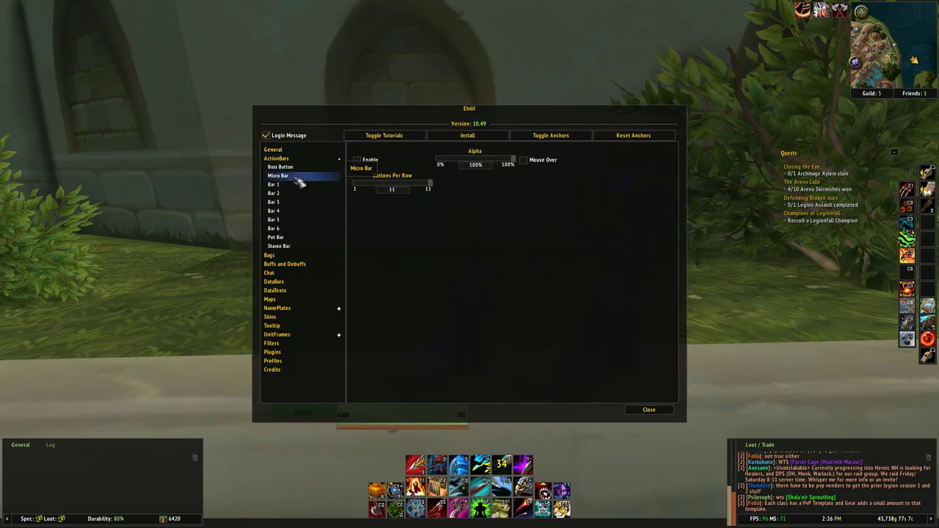
left_click(357, 160)
Move the Micro Bar to just above the Right Chat, then lock the movers and close the settings
left_click(546, 136)
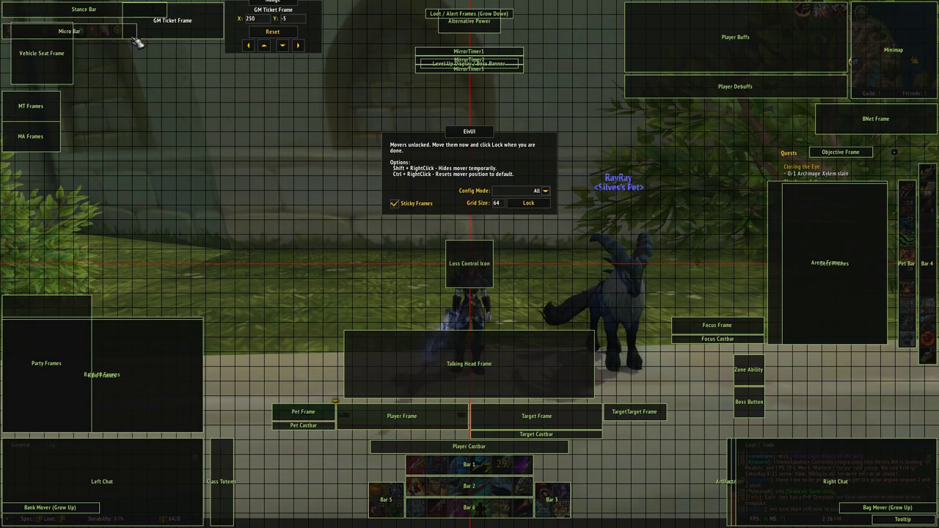
left_click_drag(102, 33, 843, 439)
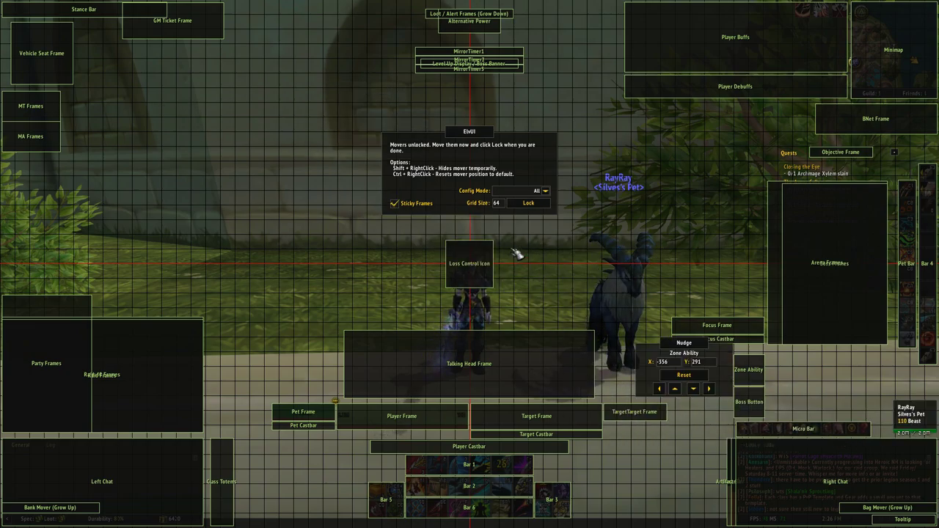
left_click(532, 203)
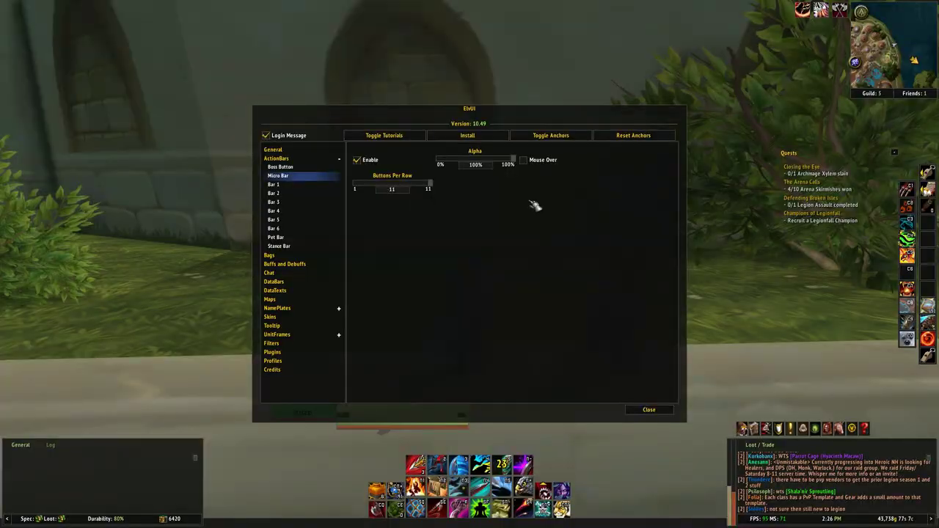
key("Escape")
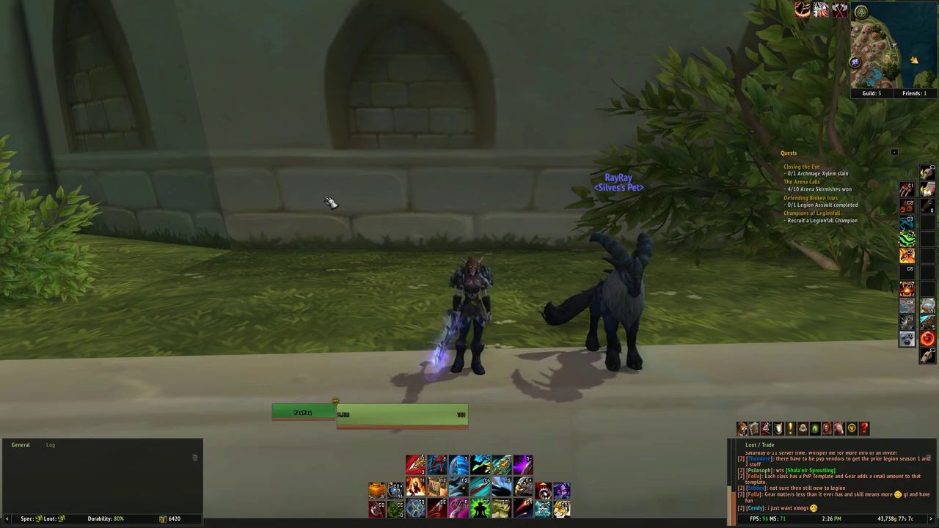
Enter ElvUI keybind mode, clear the binding of the first button on Bar 1, and bind that button to 1
key("Escape")
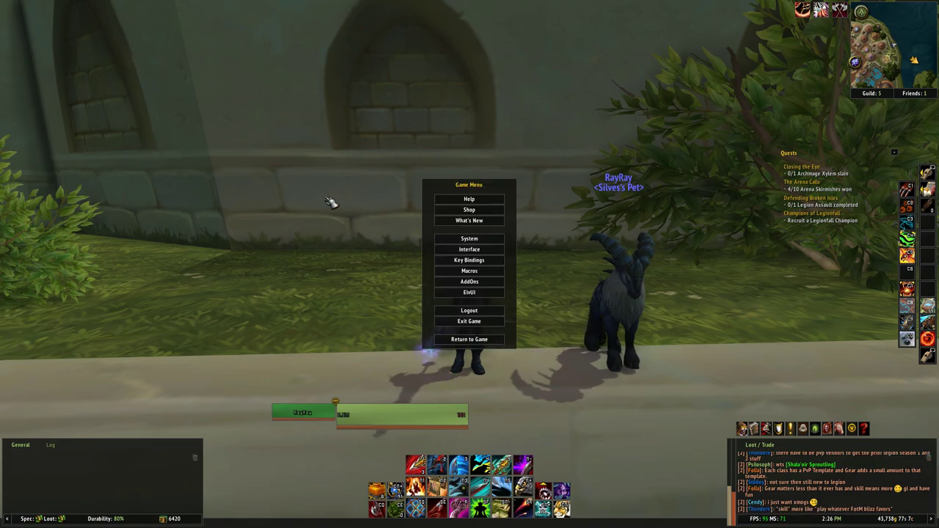
left_click(498, 294)
left_click(288, 157)
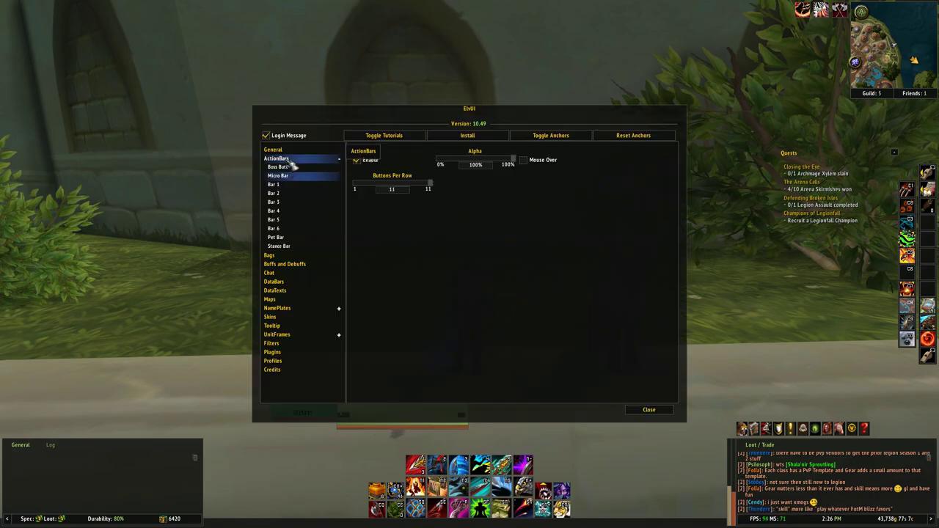
left_click(484, 154)
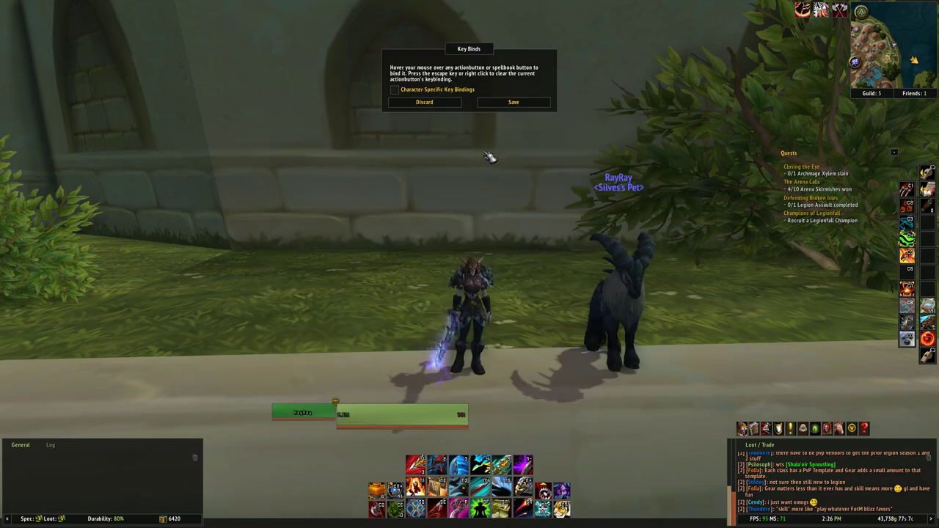
right_click(427, 476)
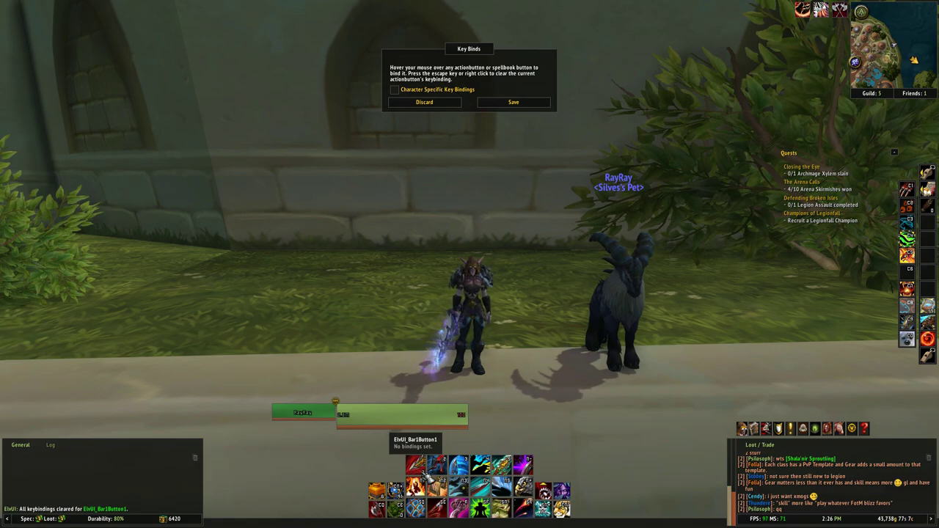
key("1")
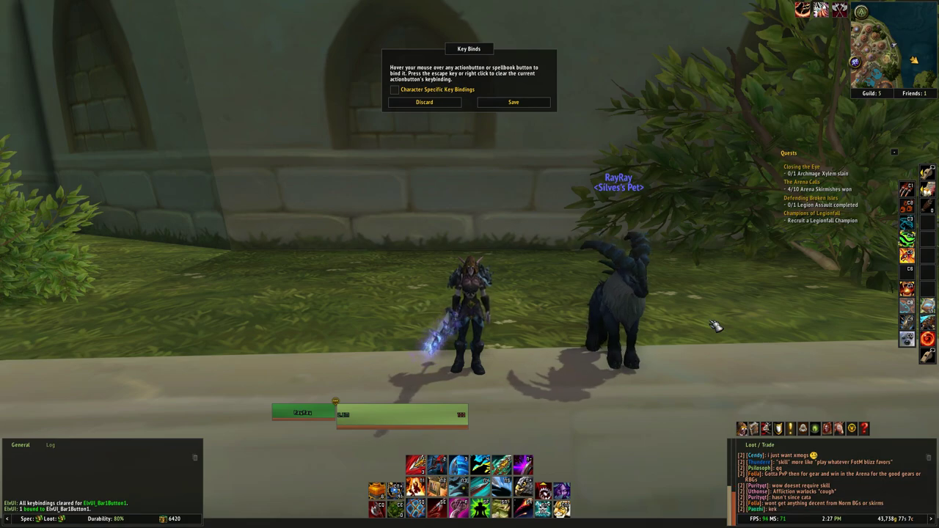
mouse_move(415, 465)
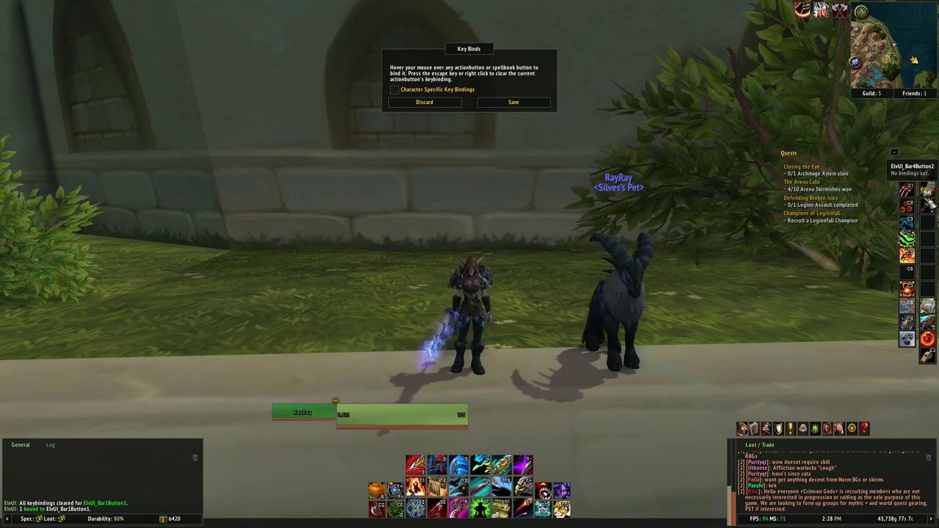
mouse_move(928, 189)
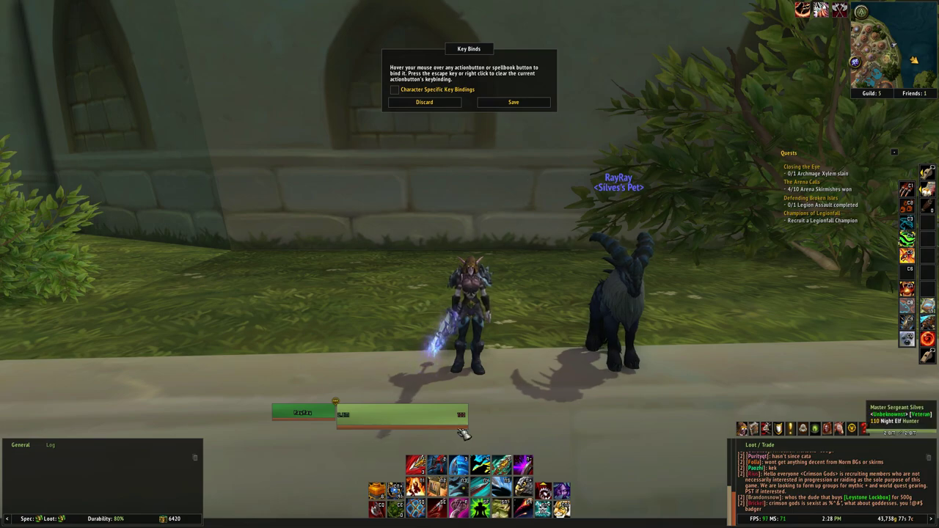
right_click(528, 301)
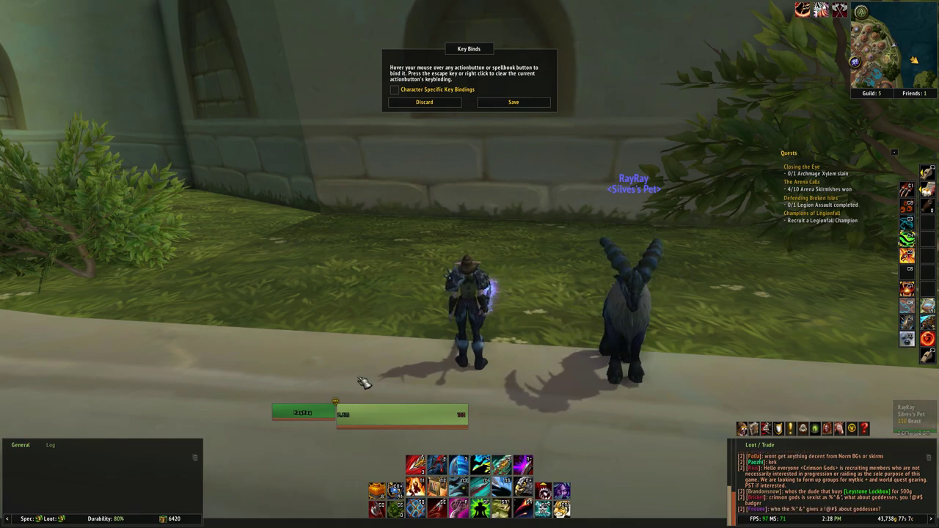
left_click_drag(561, 379, 807, 378)
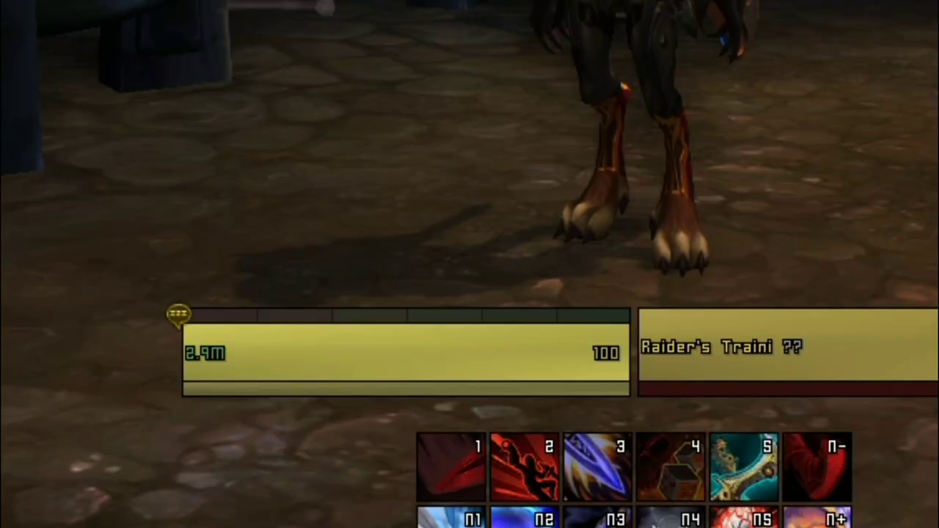
Use the abilities in slots 3 and 4 on the training dummy to examine the combo point and aura bars
key("3")
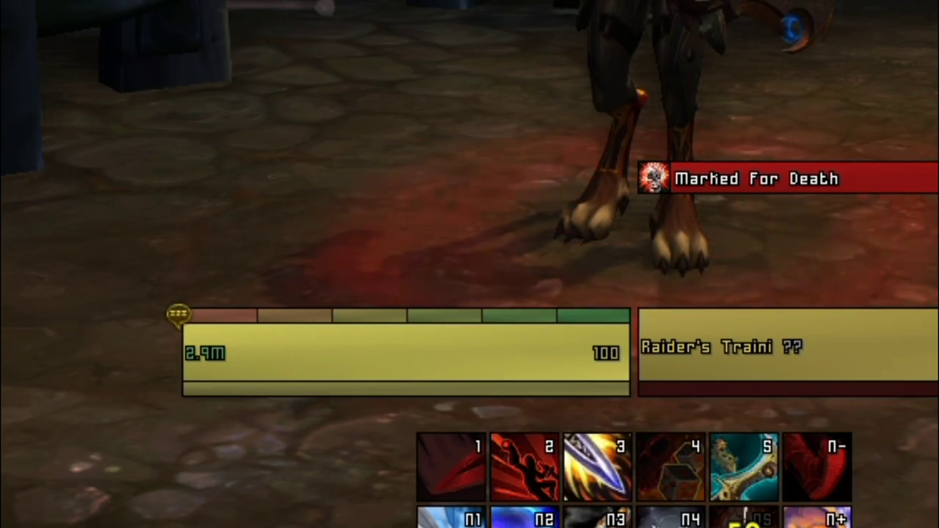
key("4")
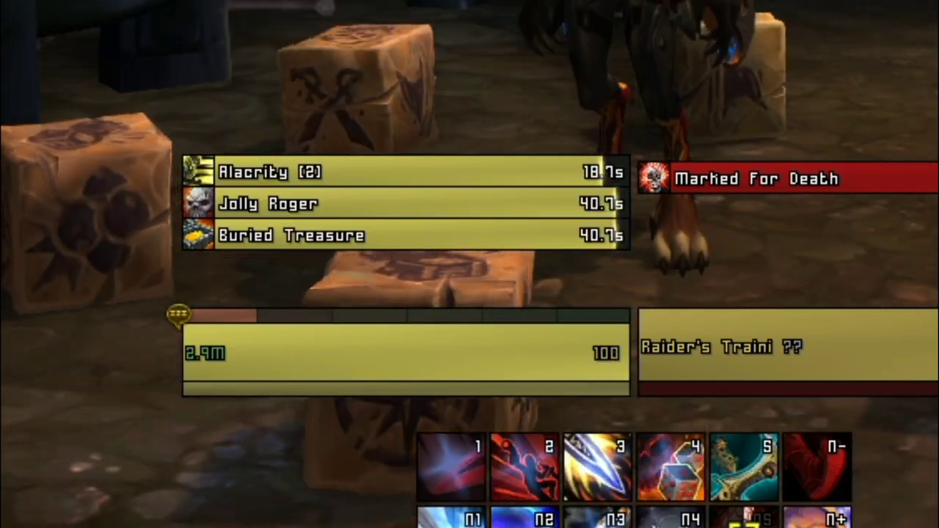